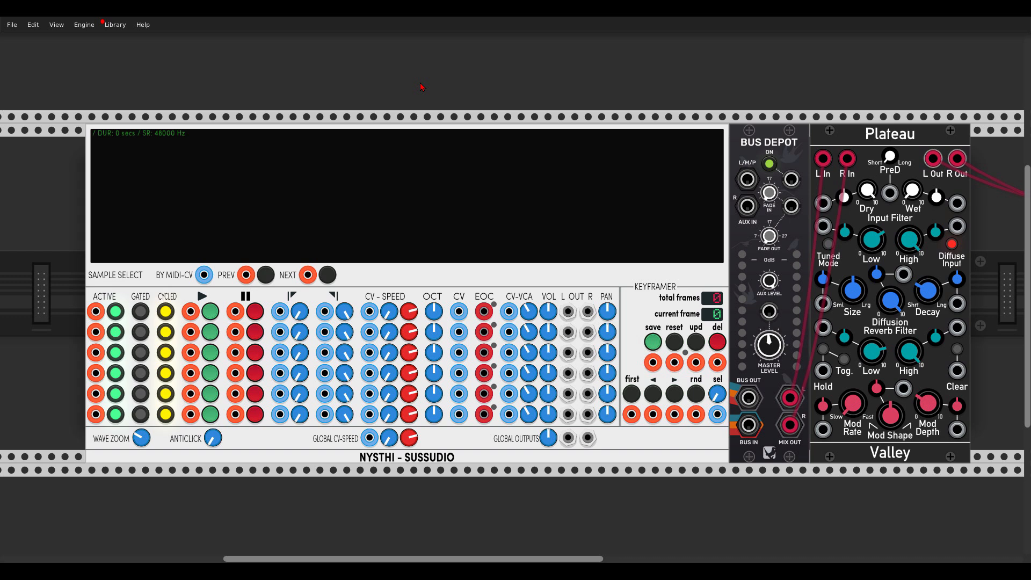
# Load Sample 1.wav into the Sussudio sampler and patch its global left and right outputs to the Bus Depot's aux inputs
pyautogui.rightClick(424, 277)
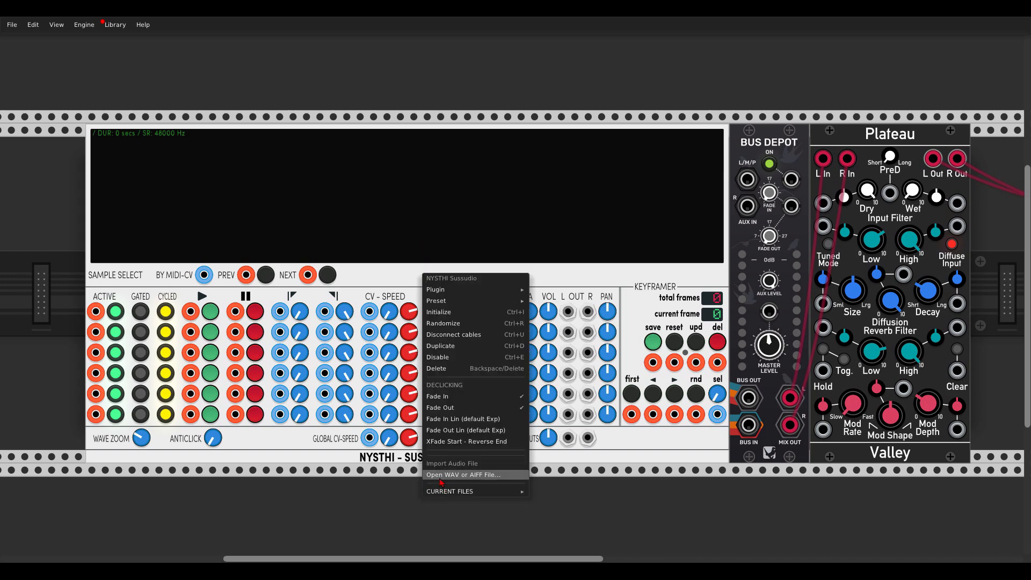
pyautogui.doubleClick(140, 102)
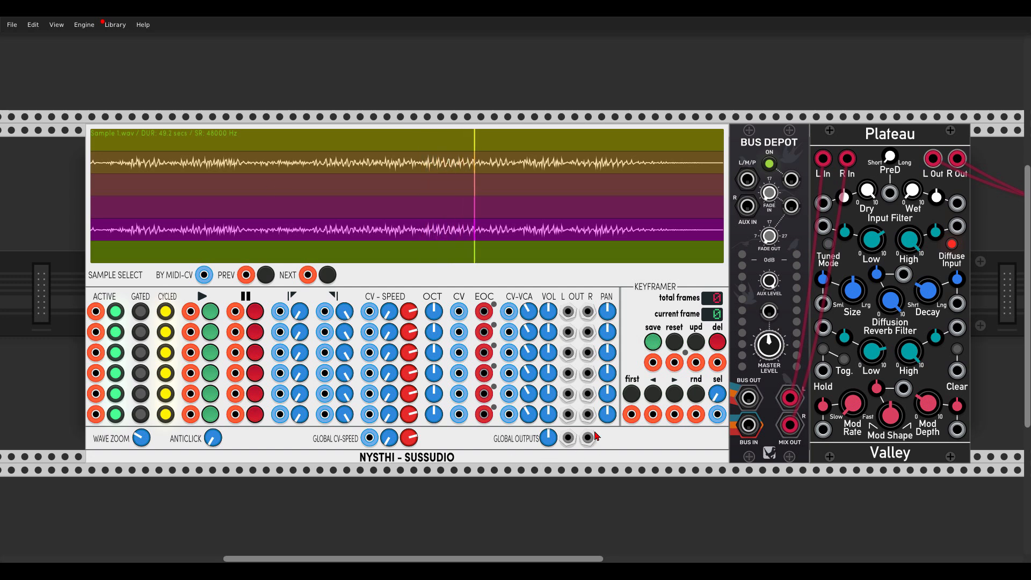
pyautogui.moveTo(564, 442); pyautogui.dragTo(587, 438)
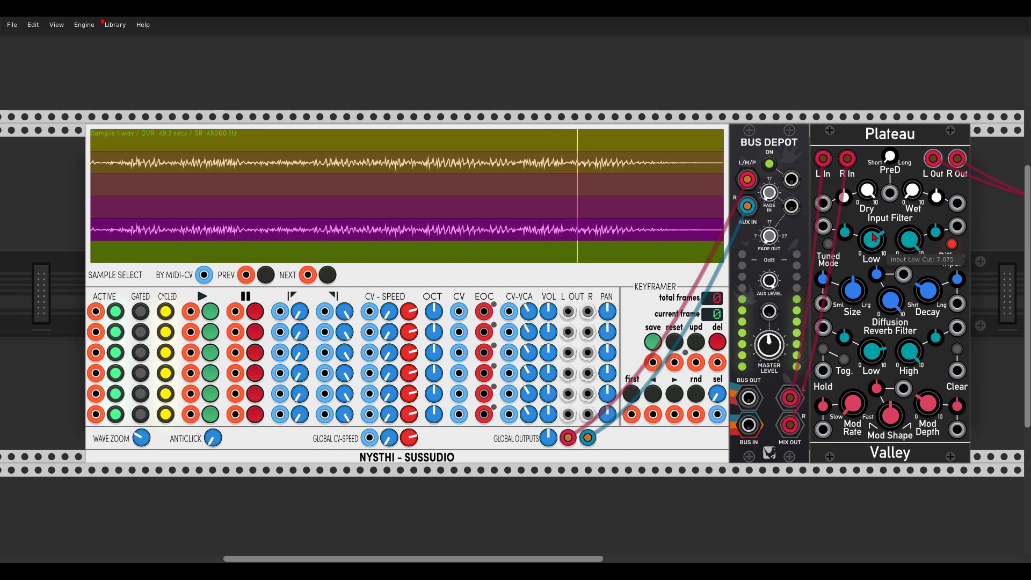
pyautogui.moveTo(913, 190)
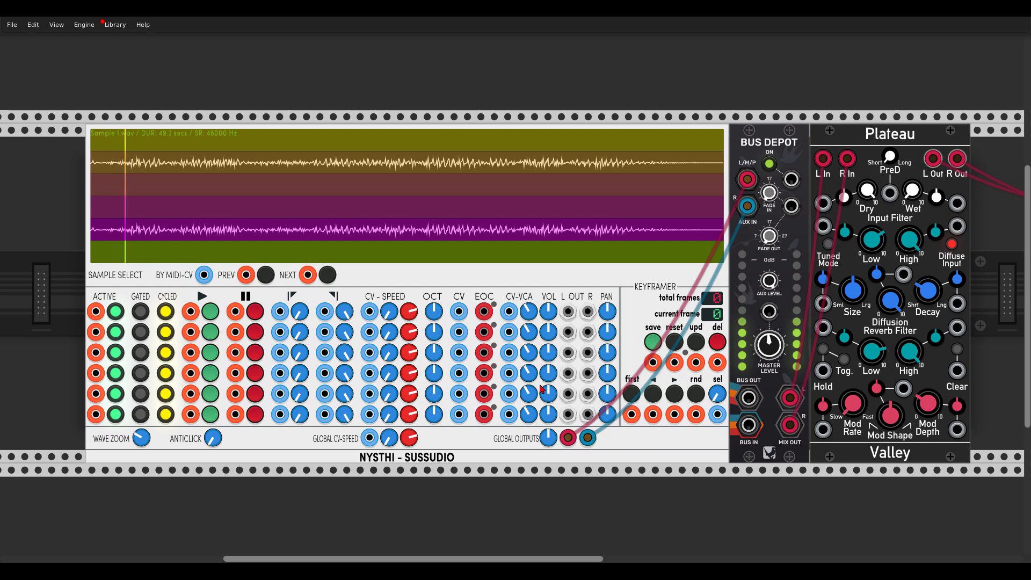
# Turn the volume of every player except the first down to zero, and narrow the first player's slice to the sample's middle section
pyautogui.moveTo(548, 394); pyautogui.dragTo(548, 457)
pyautogui.moveTo(548, 373); pyautogui.dragTo(549, 436)
pyautogui.moveTo(549, 353); pyautogui.dragTo(549, 415)
pyautogui.moveTo(549, 332); pyautogui.dragTo(548, 395)
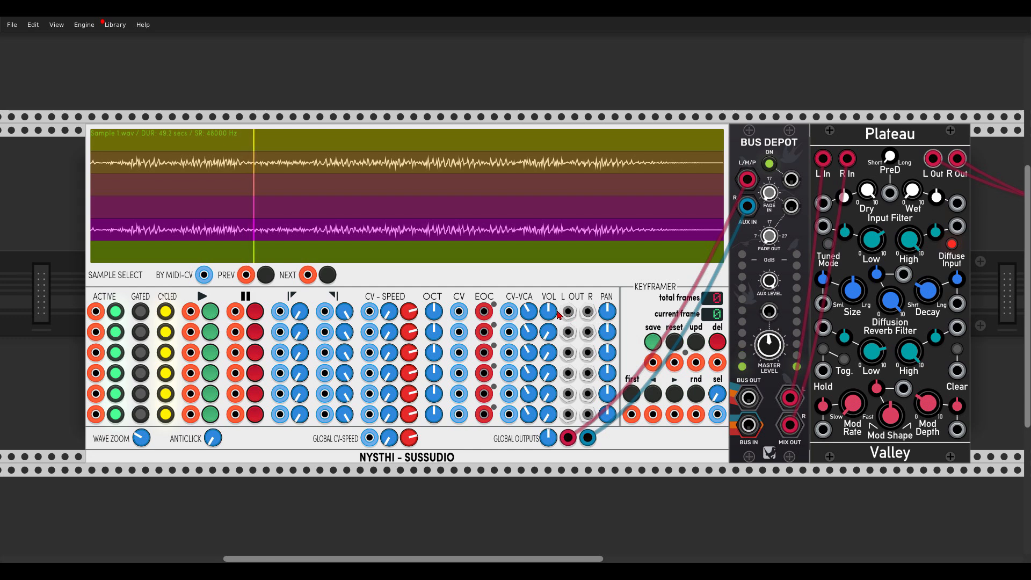
pyautogui.moveTo(304, 311); pyautogui.dragTo(345, 328)
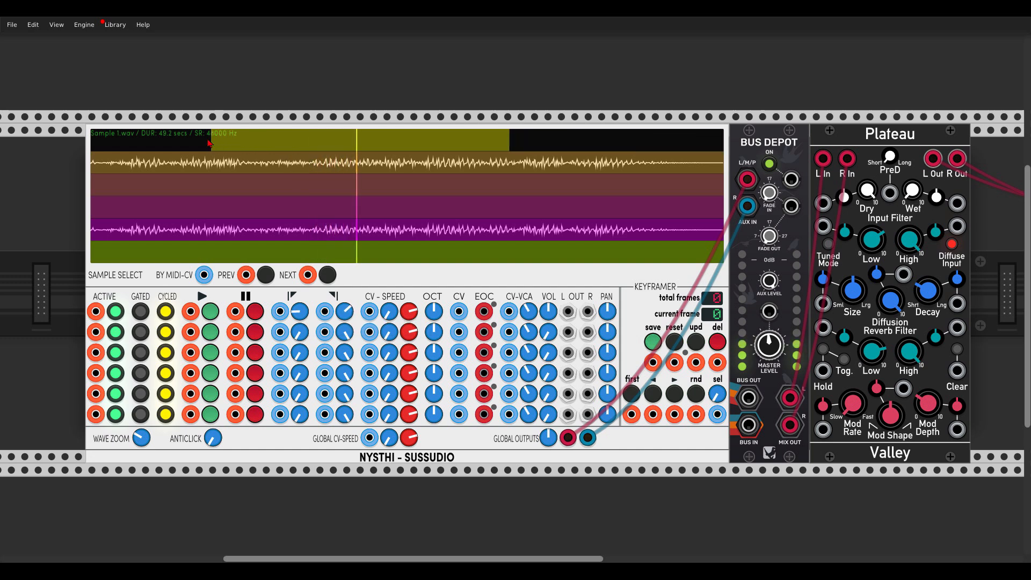
pyautogui.moveTo(509, 143); pyautogui.dragTo(461, 145)
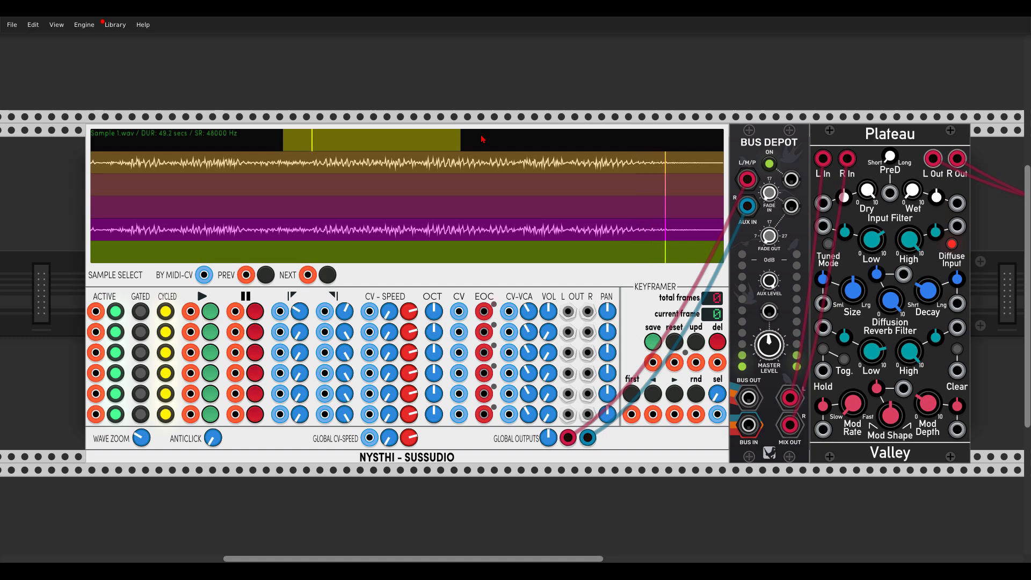
# Raise the second player's volume and narrow its slice to the section after the sample's middle, with the slice end at 0.7195
pyautogui.moveTo(549, 332); pyautogui.dragTo(549, 269)
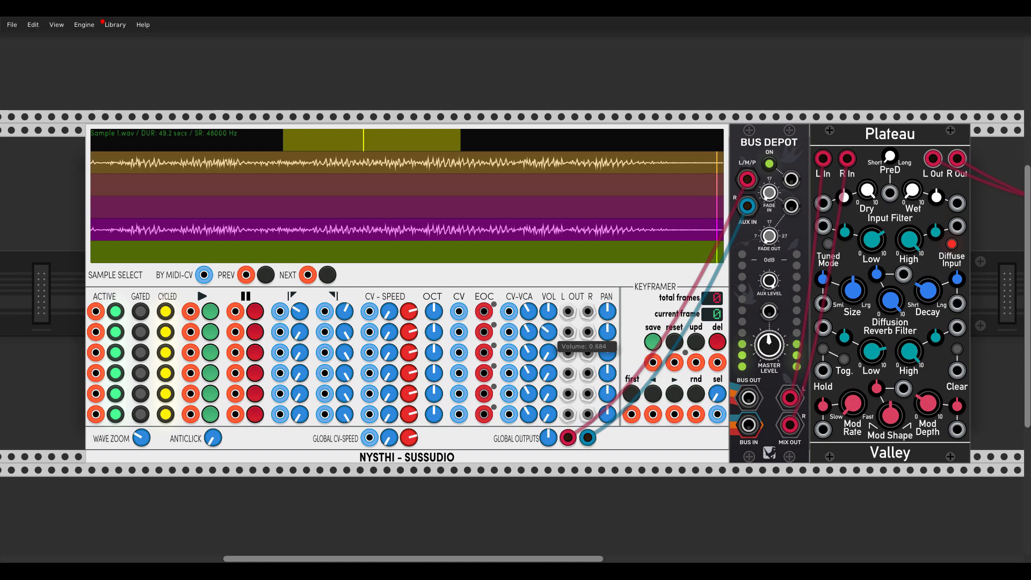
pyautogui.moveTo(549, 337); pyautogui.dragTo(549, 337)
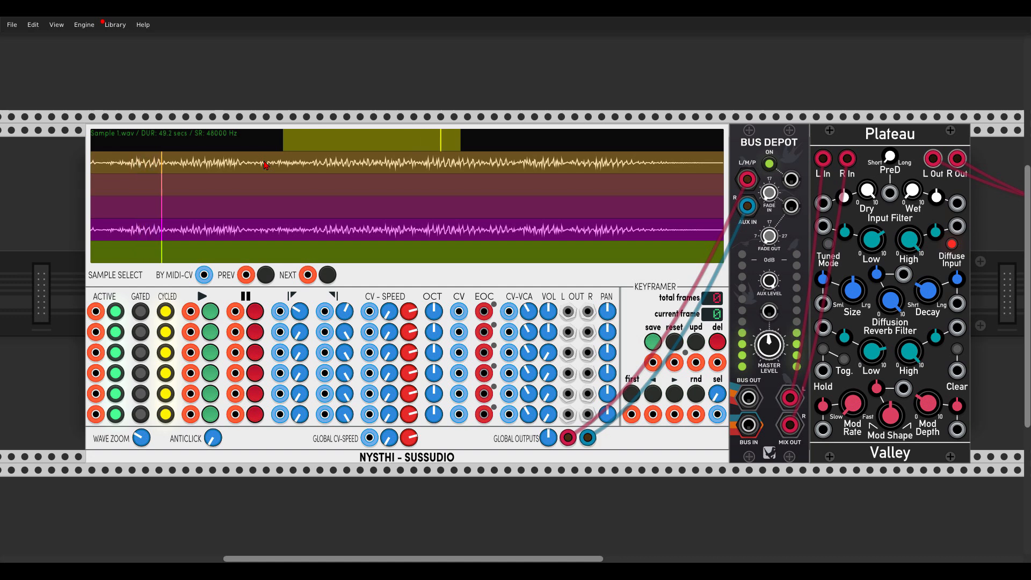
pyautogui.moveTo(325, 344)
pyautogui.mouseDown()
pyautogui.moveTo(340, 334)
pyautogui.moveTo(340, 352)
pyautogui.moveTo(342, 330)
pyautogui.moveTo(344, 338)
pyautogui.mouseUp()
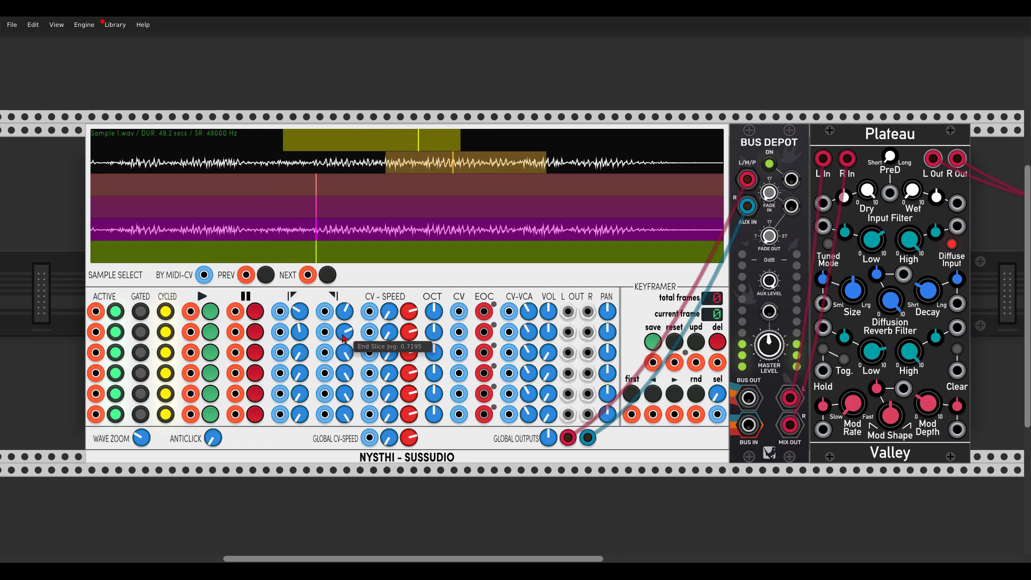
# Bring up the third player with a short slice early in the sample, and pan the second and third players to opposite sides
pyautogui.moveTo(548, 354); pyautogui.dragTo(548, 354)
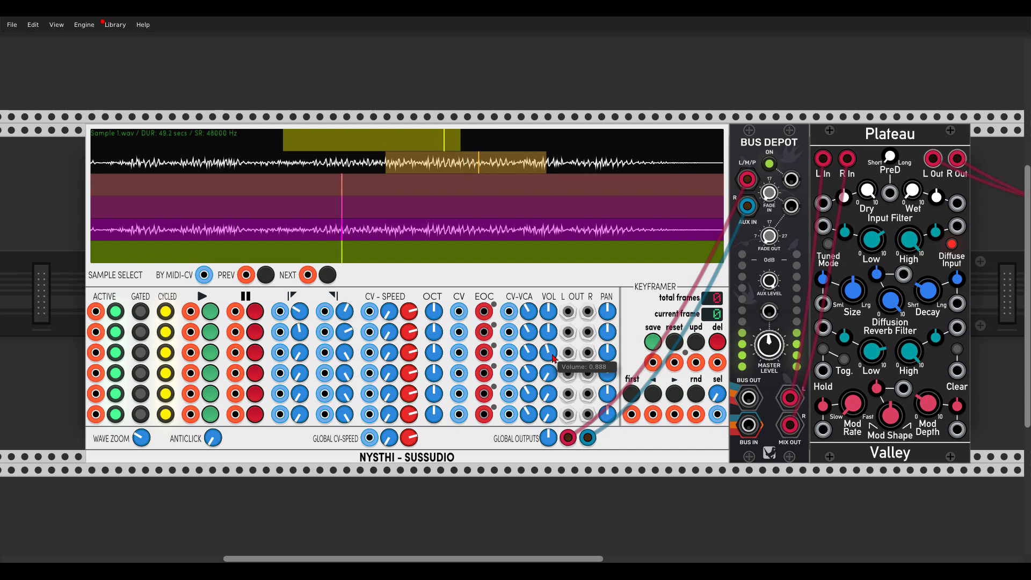
pyautogui.moveTo(345, 352); pyautogui.dragTo(300, 347)
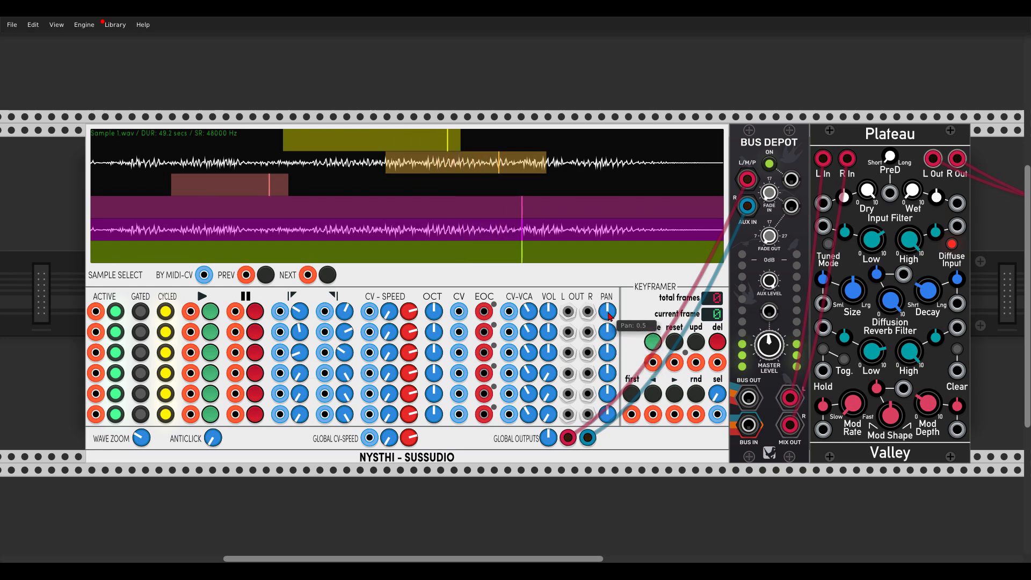
pyautogui.moveTo(611, 331); pyautogui.dragTo(612, 344)
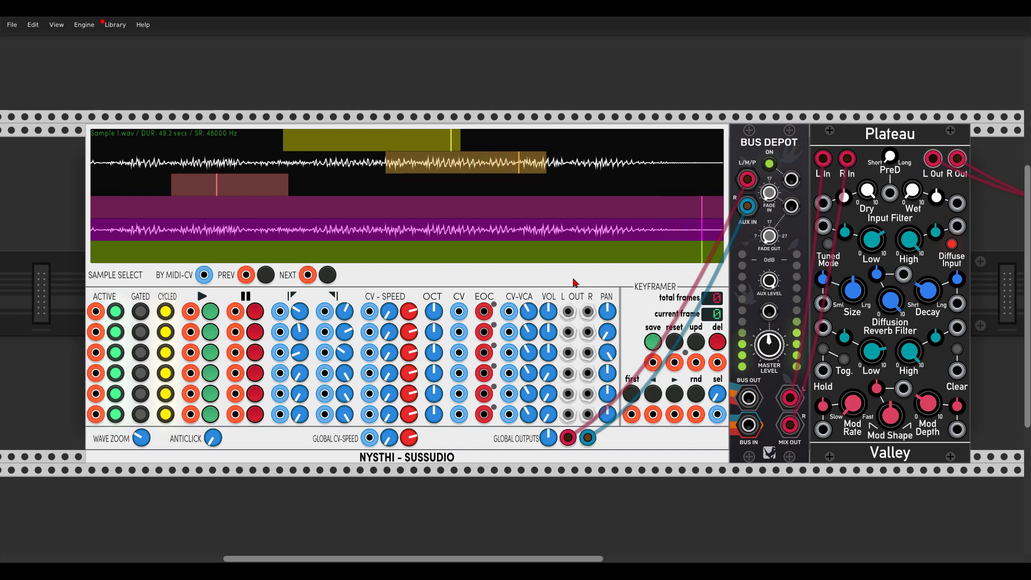
# Bring up the fourth and fifth players with lowered octaves, giving the fifth octave -2 and a reversed speed of -1
pyautogui.moveTo(548, 373); pyautogui.dragTo(549, 336)
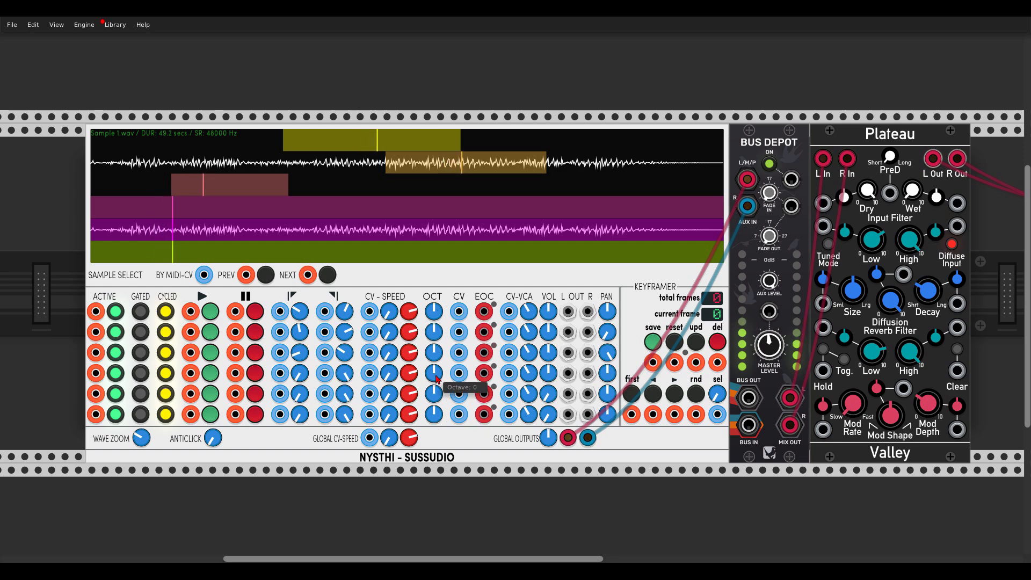
pyautogui.moveTo(431, 374); pyautogui.dragTo(430, 389)
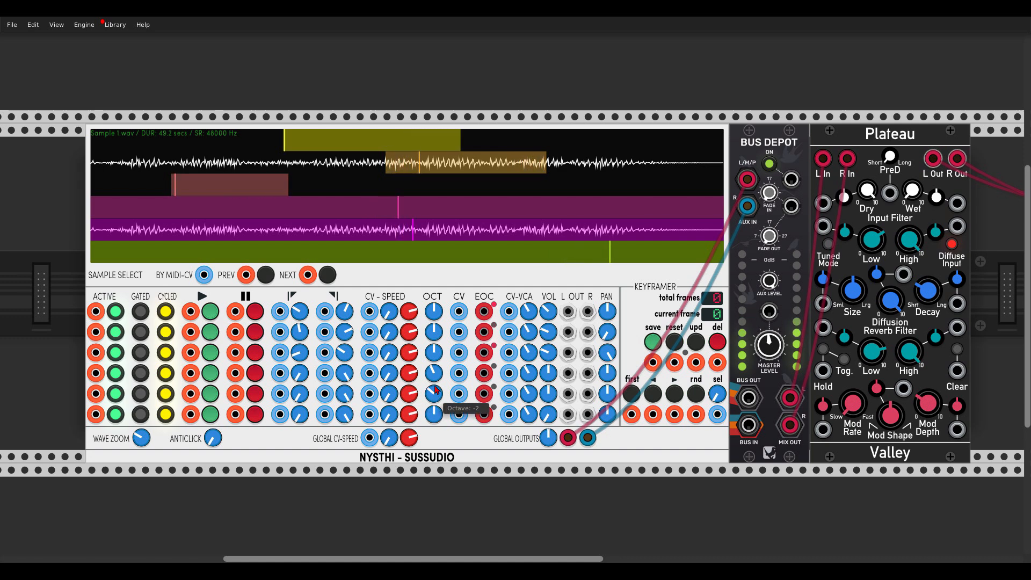
pyautogui.rightClick(412, 396)
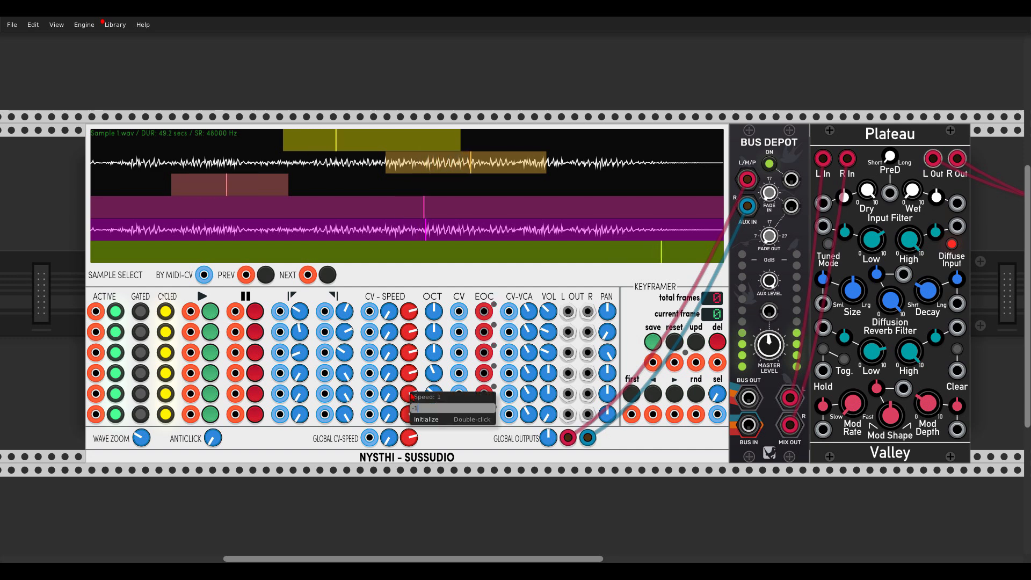
pyautogui.write('-1')
pyautogui.press('Return')
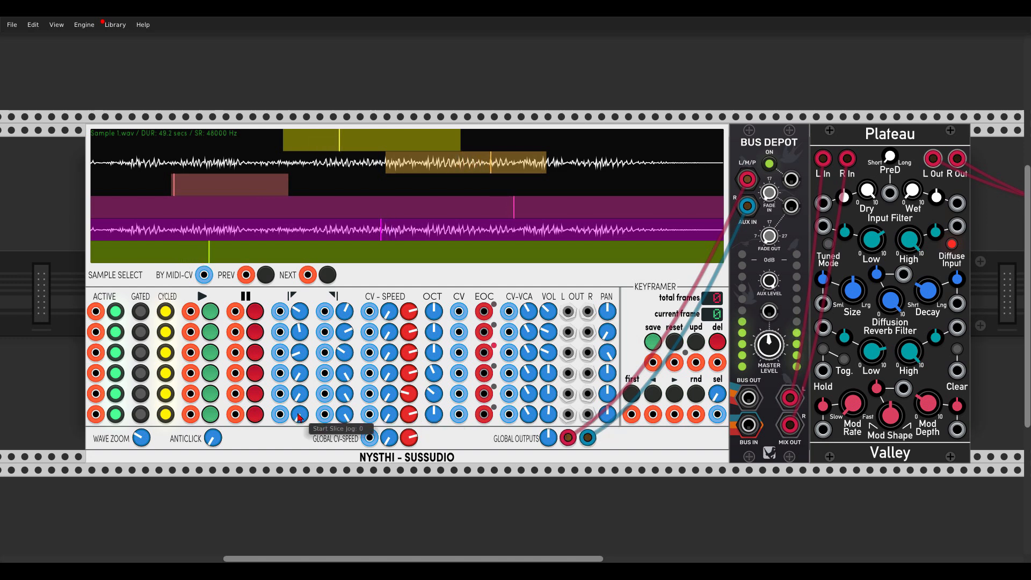
# Limit the sixth player to a short slice just past the sample's middle with a higher octave, and raise Plateau's Wet level slightly
pyautogui.moveTo(300, 414); pyautogui.dragTo(299, 390)
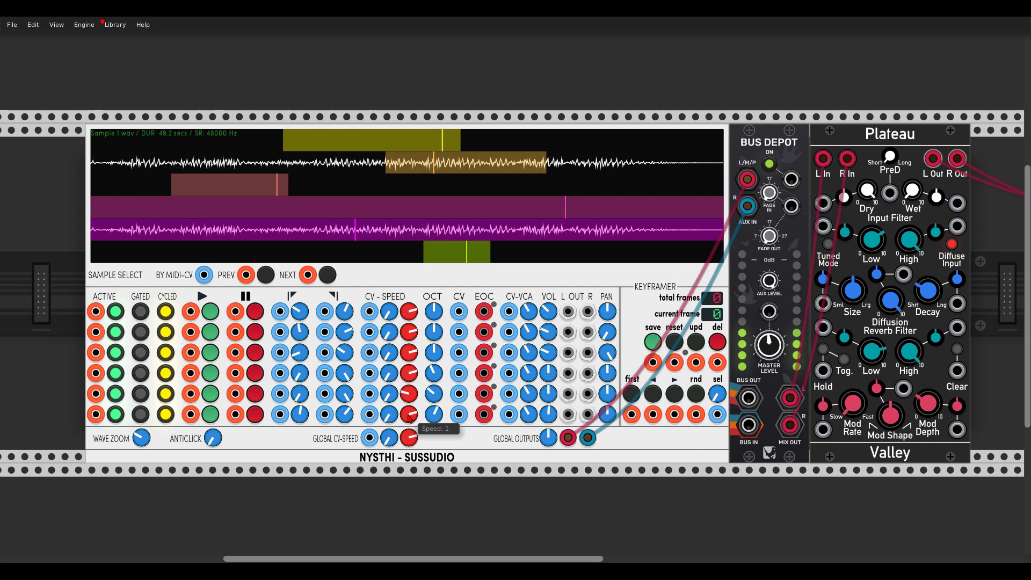
pyautogui.scroll(-3, 546, 418)
pyautogui.scroll(-1, 549, 418)
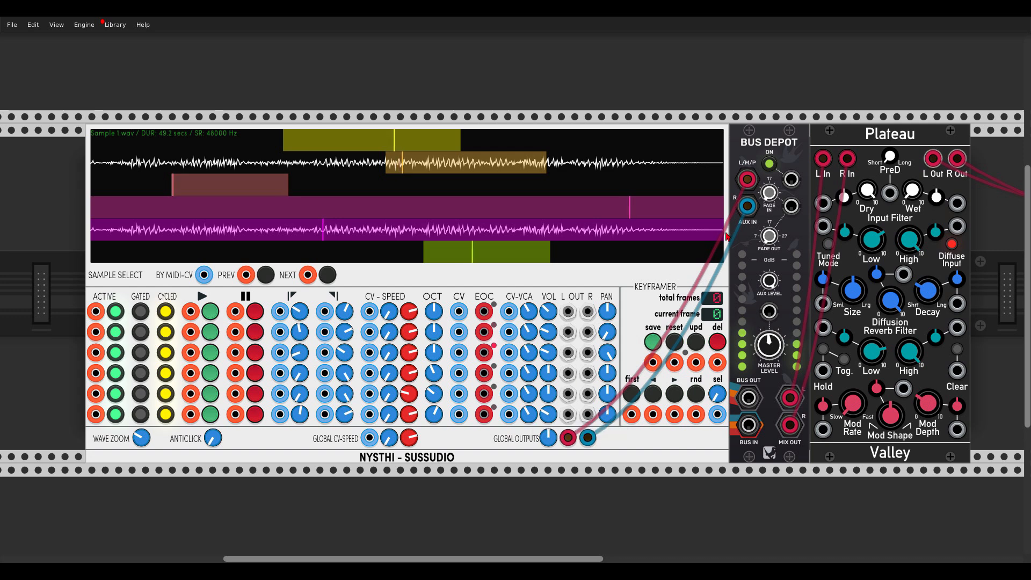
pyautogui.moveTo(913, 191); pyautogui.dragTo(913, 185)
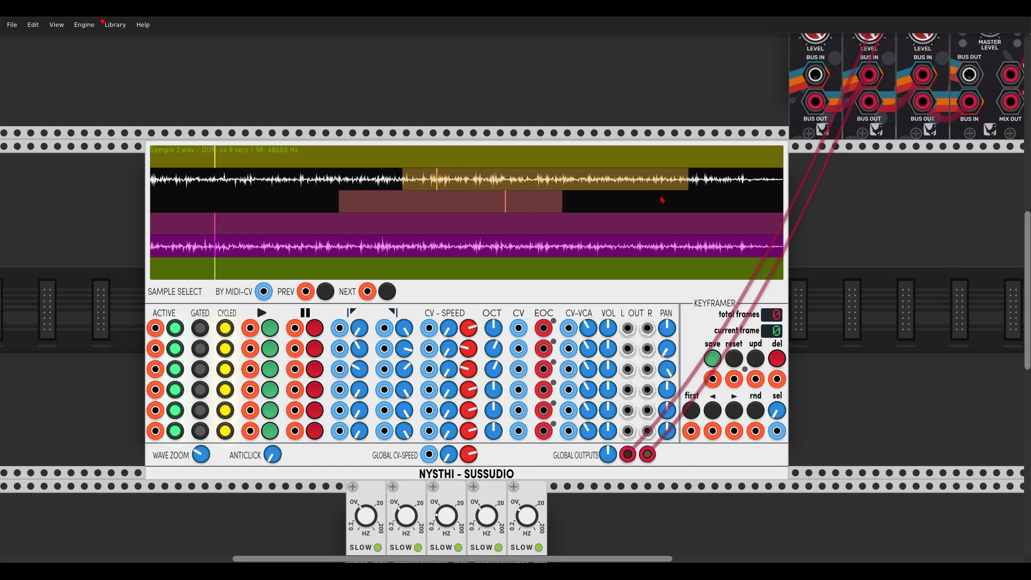
# Switch on the third Gig Bus and narrow the fourth player's slice to a short middle section ending at 0.532
pyautogui.scroll(5, 662, 199)
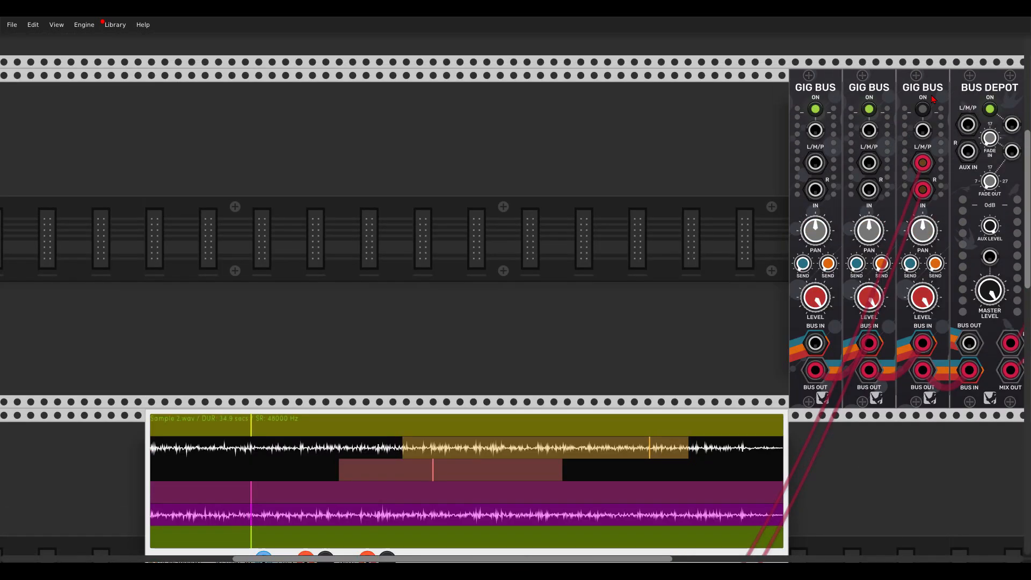
pyautogui.scroll(-5, 518, 218)
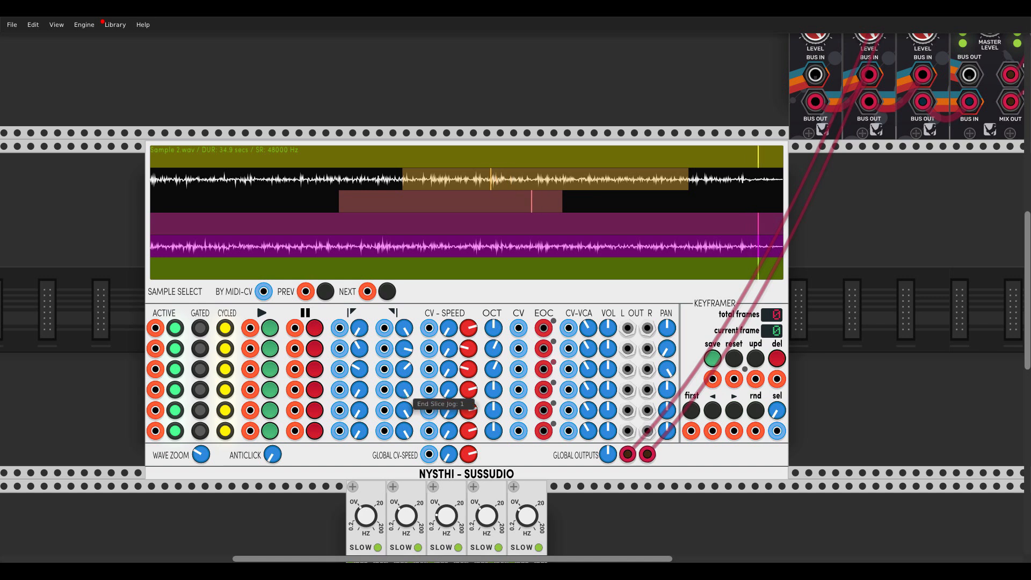
pyautogui.moveTo(365, 394); pyautogui.dragTo(404, 417)
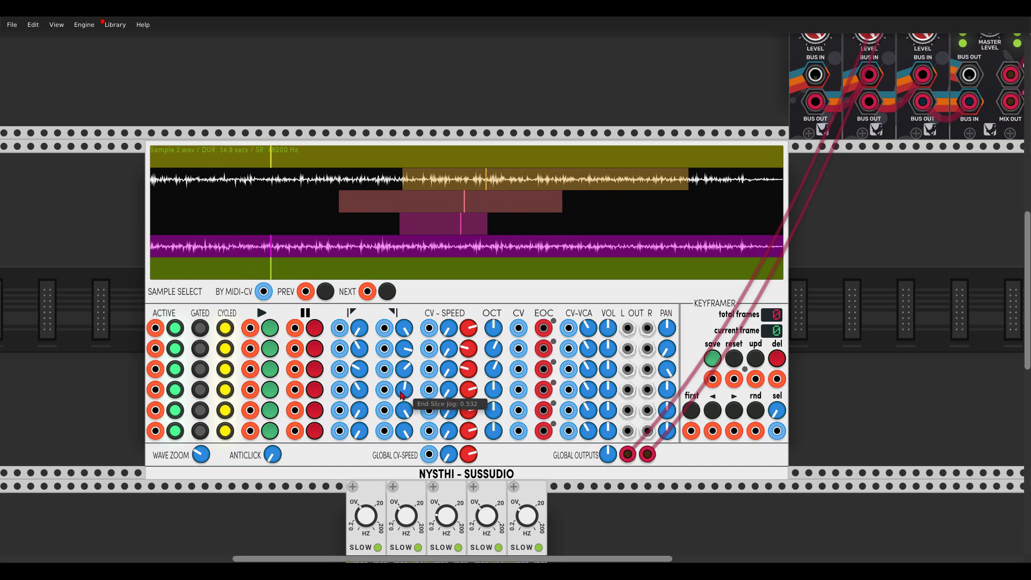
# Add the Surge DISTORT module beside the sampler and patch the fourth player's left and right outputs into its inputs
pyautogui.rightClick(834, 363)
pyautogui.write('dis')
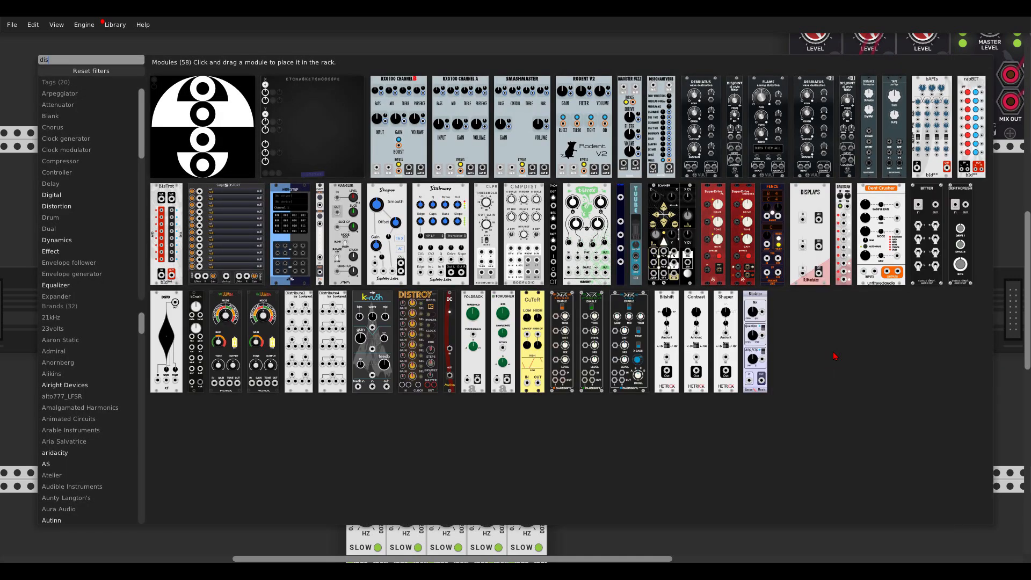
pyautogui.click(230, 237)
pyautogui.moveTo(627, 389); pyautogui.dragTo(847, 449)
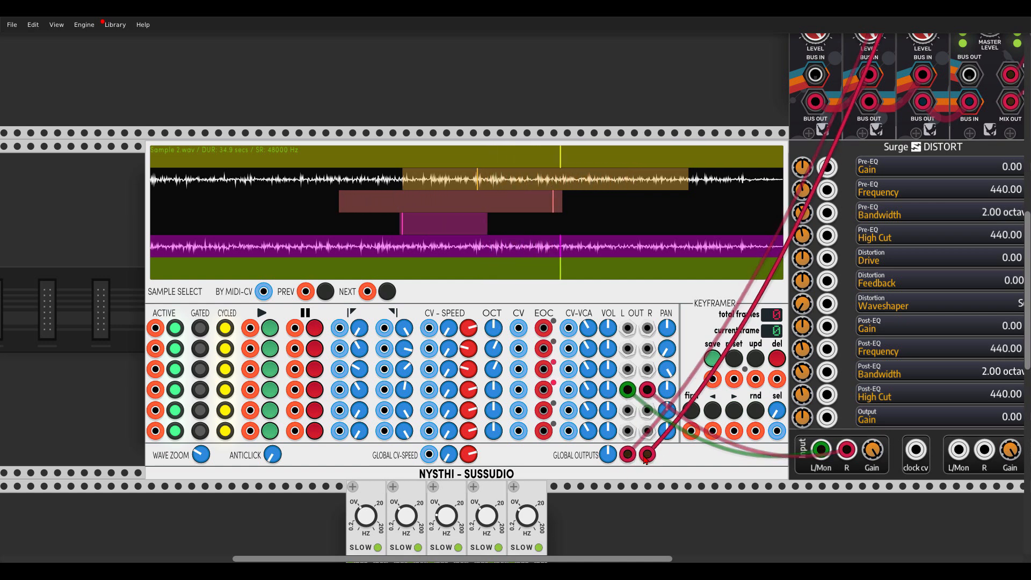
# Patch the DISTORT module's left and right outputs to the second Gig Bus's left and right inputs
pyautogui.hscroll(5, 698, 505)
pyautogui.scroll(2, 699, 505)
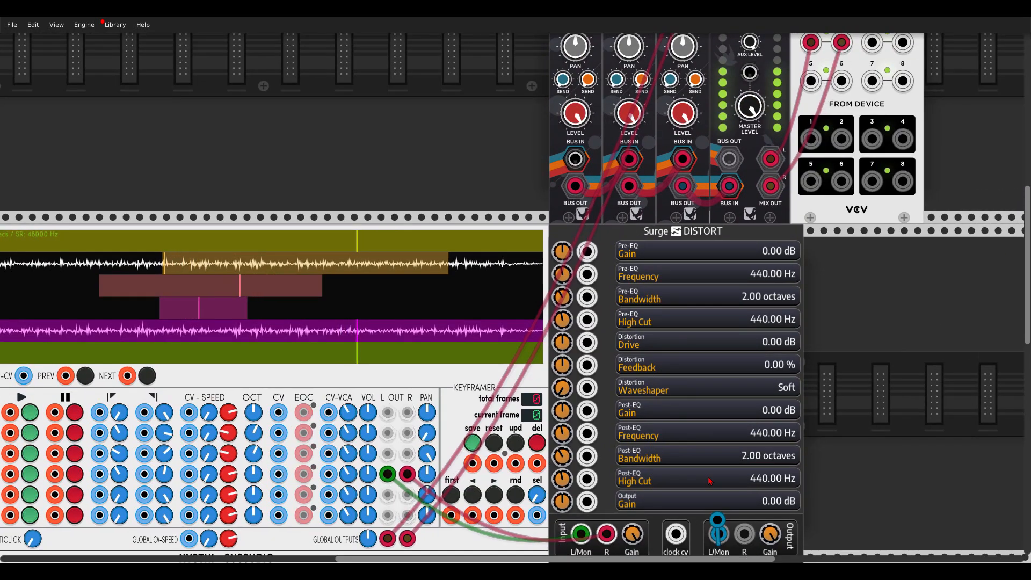
pyautogui.scroll(3, 698, 429)
pyautogui.scroll(-5, 660, 287)
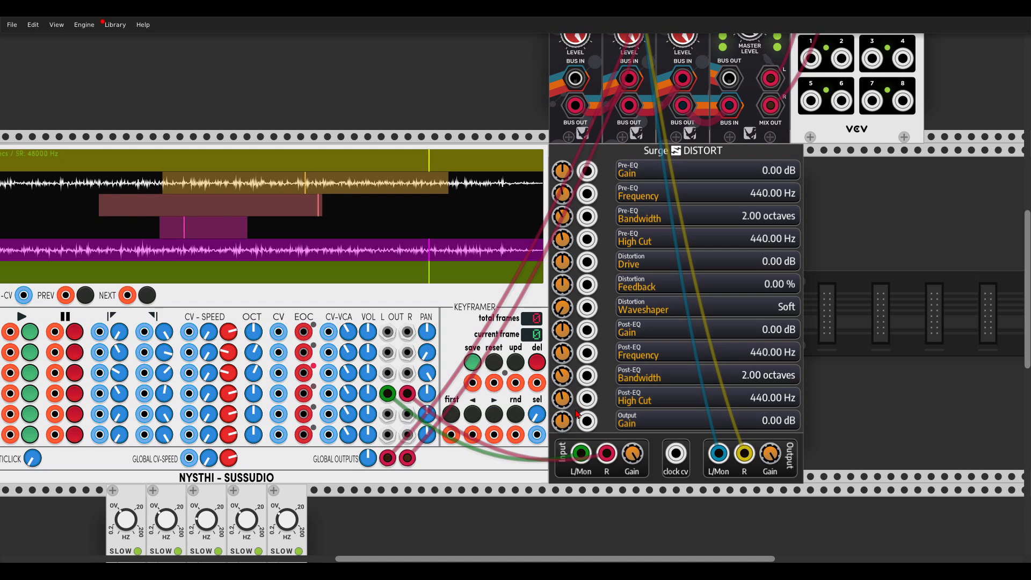
# Set DISTORT's pre- and post-EQ high cut to 25087.71 Hz, pre-EQ gain to 6.77 dB, drive to 9.94 dB and feedback to 27.90 %
pyautogui.moveTo(562, 408); pyautogui.dragTo(563, 409)
pyautogui.moveTo(562, 239); pyautogui.dragTo(563, 213)
pyautogui.moveTo(561, 171); pyautogui.dragTo(562, 156)
pyautogui.moveTo(562, 262)
pyautogui.mouseDown()
pyautogui.moveTo(563, 249)
pyautogui.moveTo(562, 276)
pyautogui.mouseUp()
# Set DISTORT's post-EQ gain to 7.20 dB, post-EQ frequency to 1357.15 Hz and output gain to -5.33 dB
pyautogui.moveTo(563, 330); pyautogui.dragTo(562, 320)
pyautogui.moveTo(562, 421); pyautogui.dragTo(562, 430)
pyautogui.moveTo(562, 352)
pyautogui.mouseDown()
pyautogui.moveTo(562, 336)
pyautogui.moveTo(562, 359)
pyautogui.mouseUp()
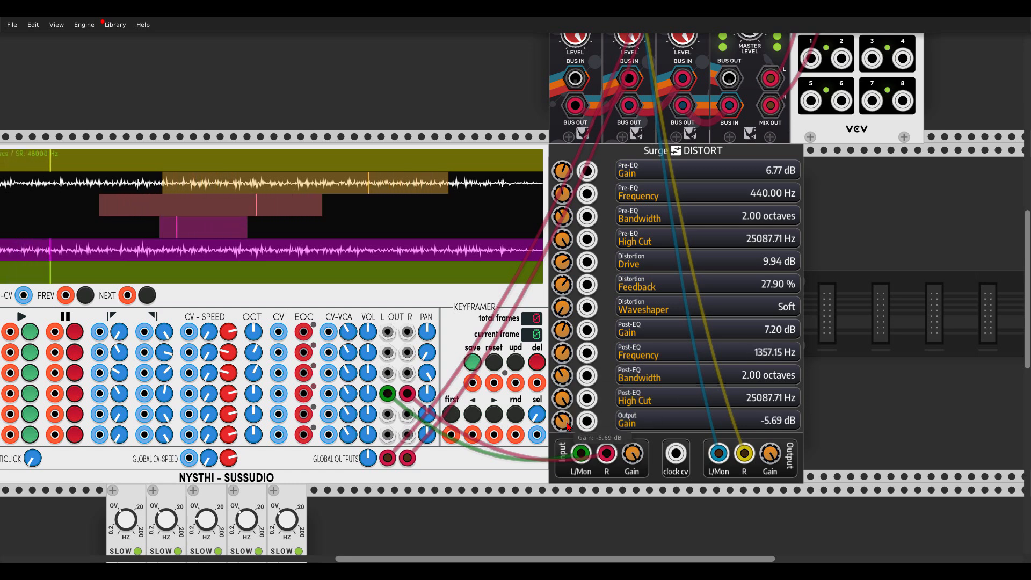
pyautogui.moveTo(568, 425); pyautogui.dragTo(568, 430)
# Raise the octave of the sampler's fifth player
pyautogui.moveTo(493, 475); pyautogui.dragTo(693, 442)
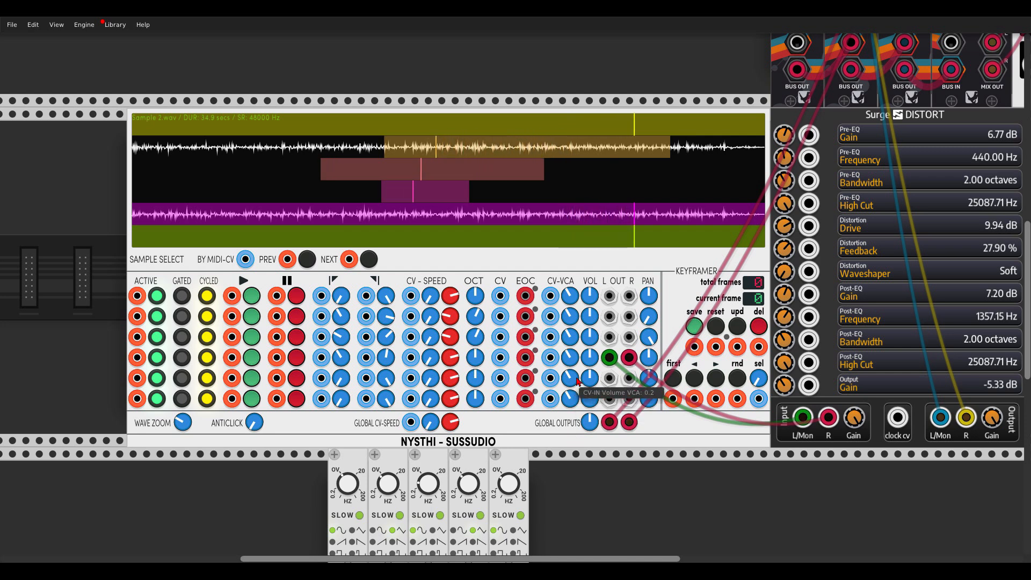
pyautogui.moveTo(475, 378); pyautogui.dragTo(475, 372)
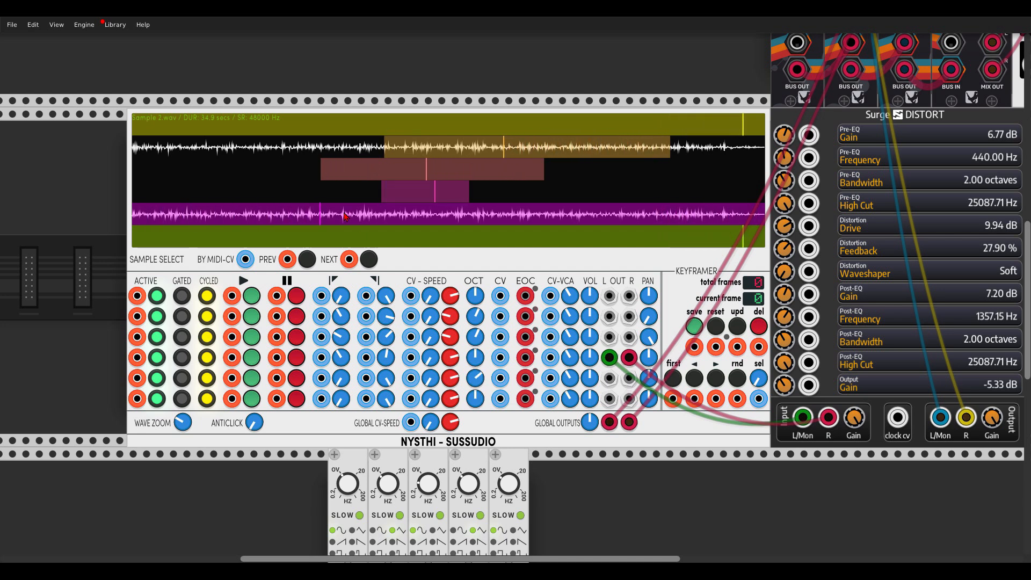
# Find the Grayscale Supercell in the module library and place it in the empty row above the sampler
pyautogui.scroll(8, 484, 403)
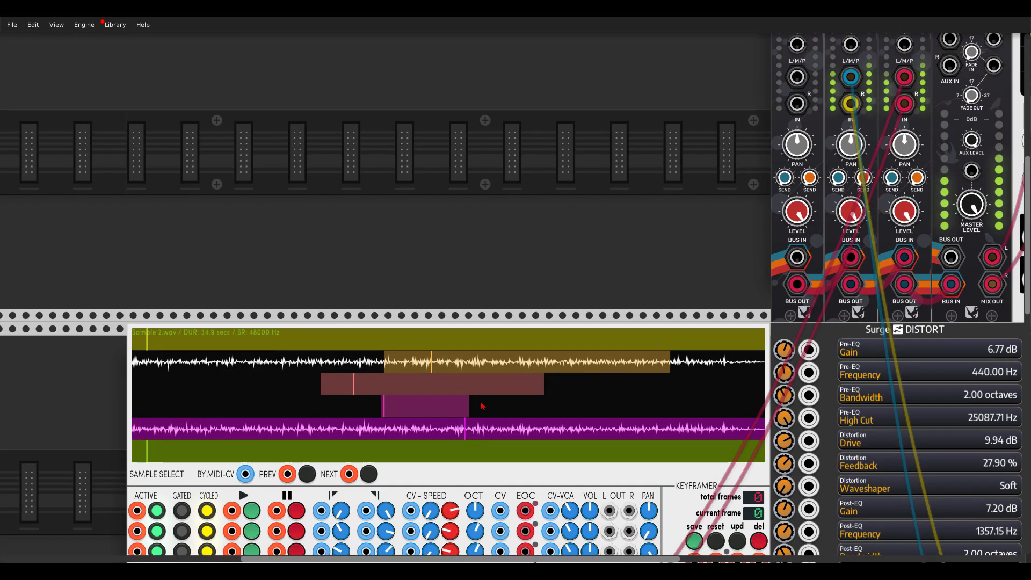
pyautogui.rightClick(450, 175)
pyautogui.write('super')
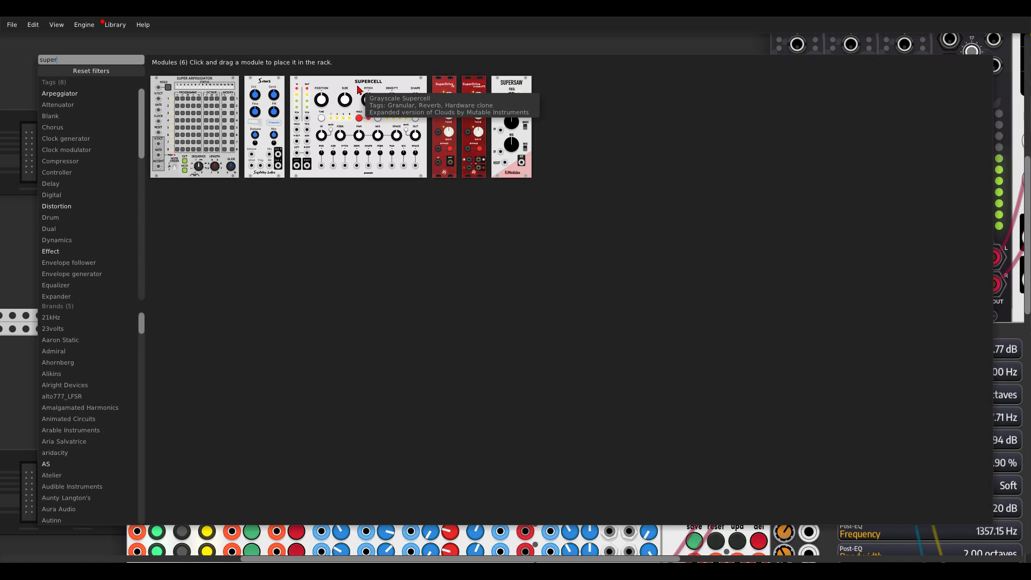
pyautogui.moveTo(357, 84); pyautogui.dragTo(304, 246)
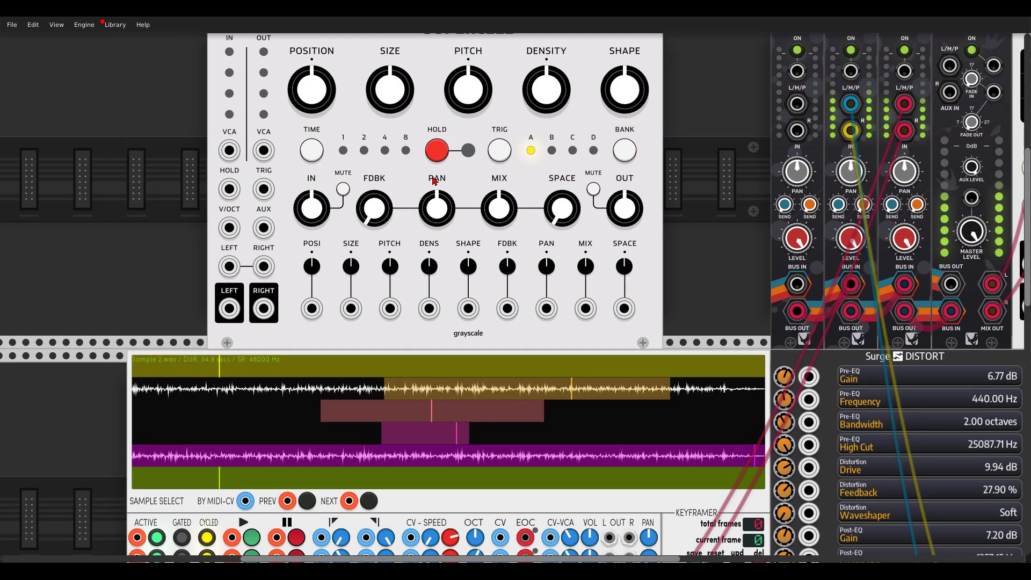
# Patch the fifth player's stereo outputs into Supercell's left and right inputs, and Supercell's outputs to the first Gig Bus
pyautogui.moveTo(230, 266); pyautogui.dragTo(263, 81)
pyautogui.scroll(5, 330, 257)
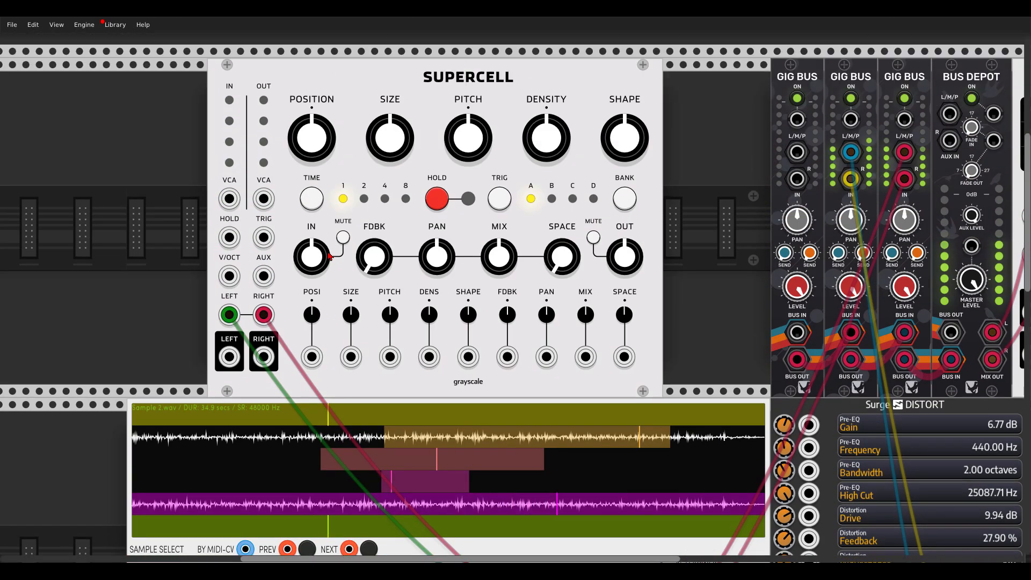
pyautogui.moveTo(229, 356); pyautogui.dragTo(263, 356)
# Turn Supercell's Mix fully up and set its Pan to 1
pyautogui.moveTo(501, 261); pyautogui.dragTo(449, 259)
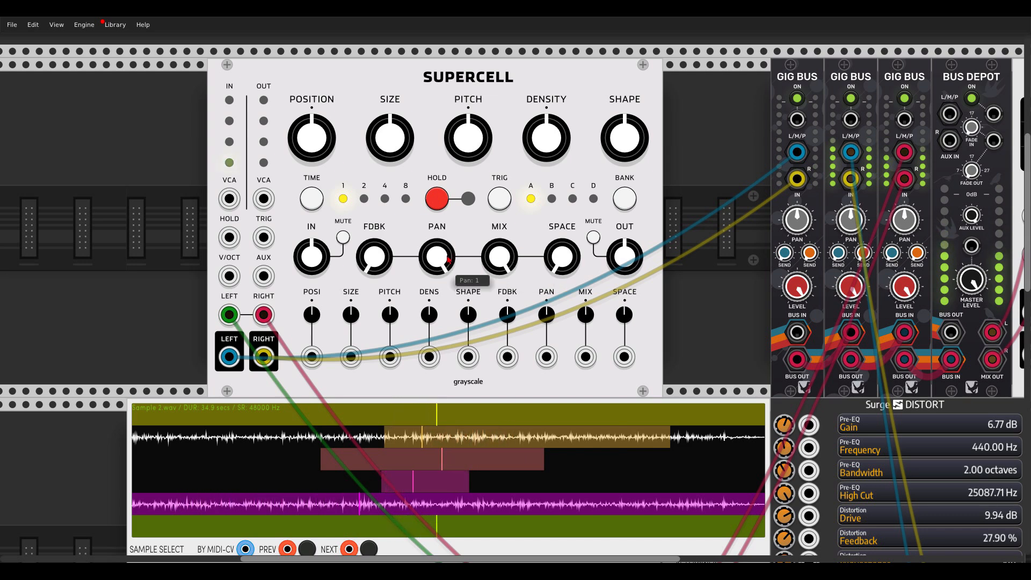
# Raise Supercell's Feedback, Space, Density and Out level
pyautogui.moveTo(375, 260); pyautogui.dragTo(375, 248)
pyautogui.moveTo(562, 260); pyautogui.dragTo(550, 240)
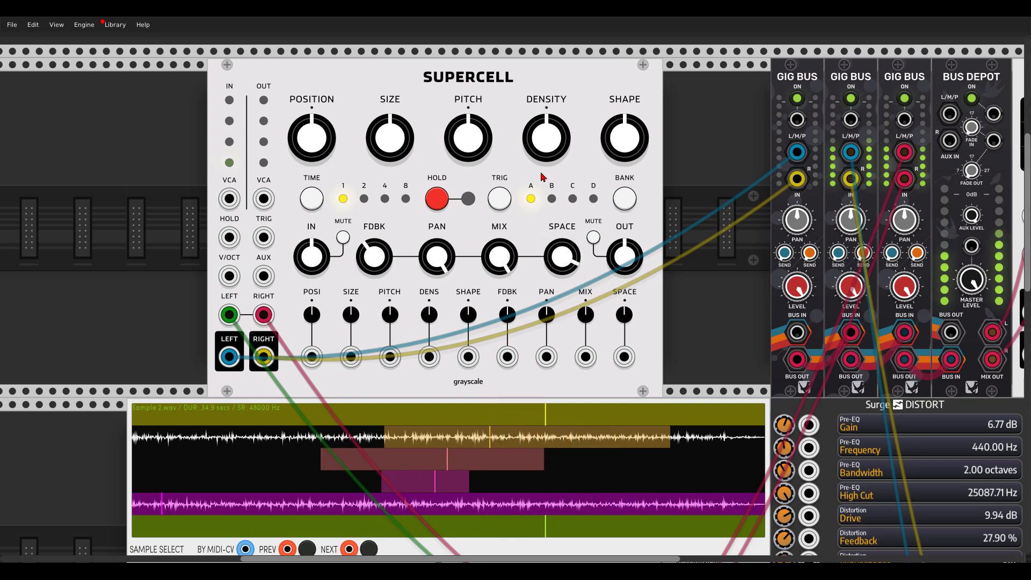
pyautogui.moveTo(545, 158)
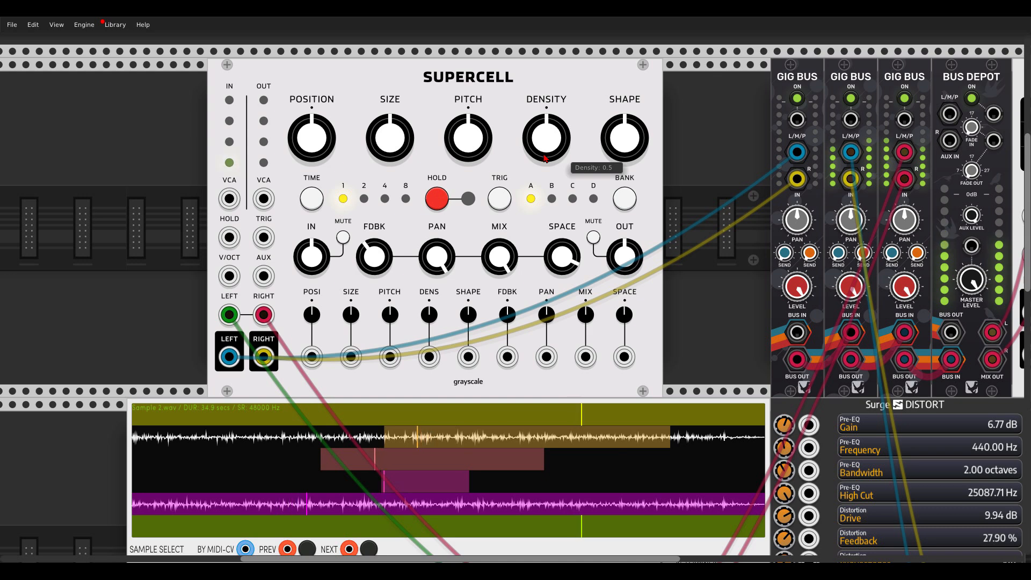
pyautogui.moveTo(545, 158); pyautogui.dragTo(545, 148)
pyautogui.moveTo(626, 261); pyautogui.dragTo(626, 253)
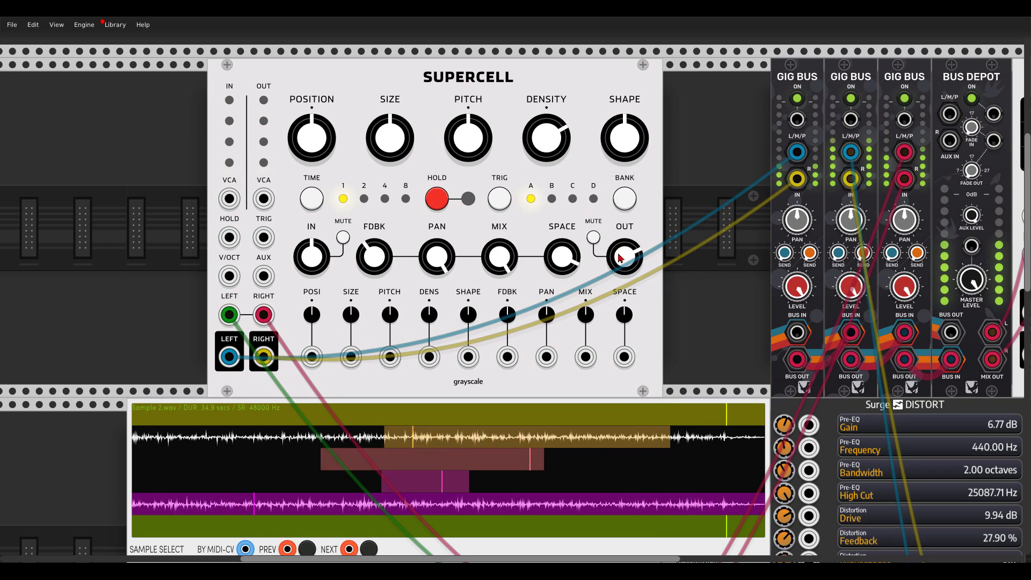
# Examine the sampler's per-player CV-VCA and volume controls and the frequency settings of the five LFOs in the row below
pyautogui.scroll(-4, 706, 359)
pyautogui.scroll(-2, 704, 358)
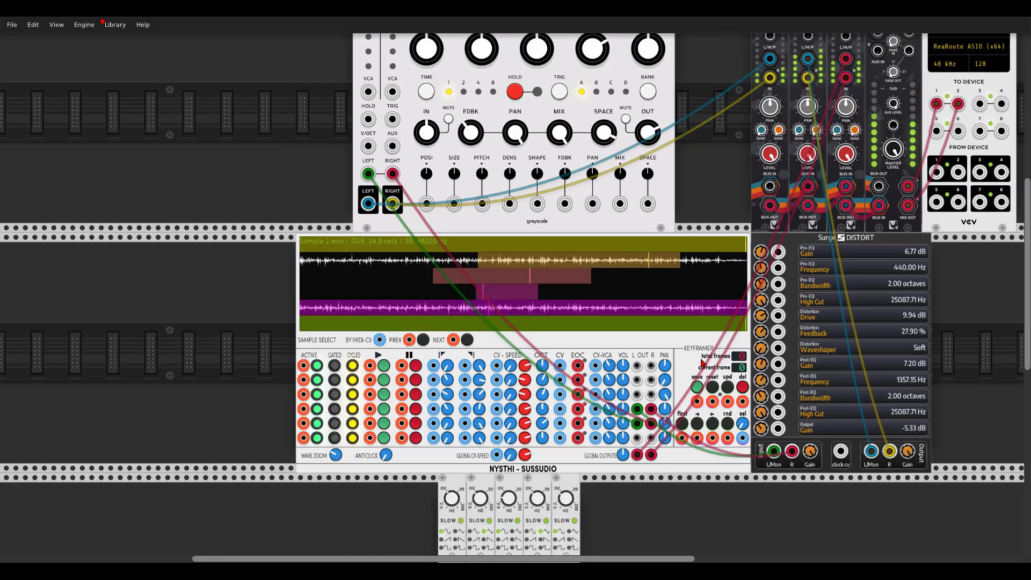
pyautogui.moveTo(712, 494); pyautogui.dragTo(641, 452)
pyautogui.scroll(1, 641, 452)
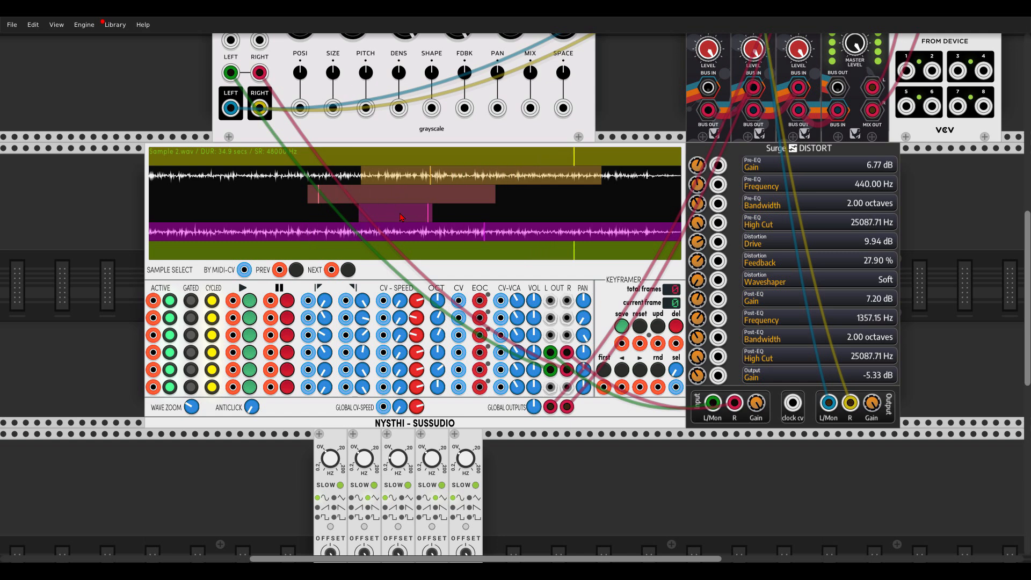
pyautogui.scroll(-1, 441, 273)
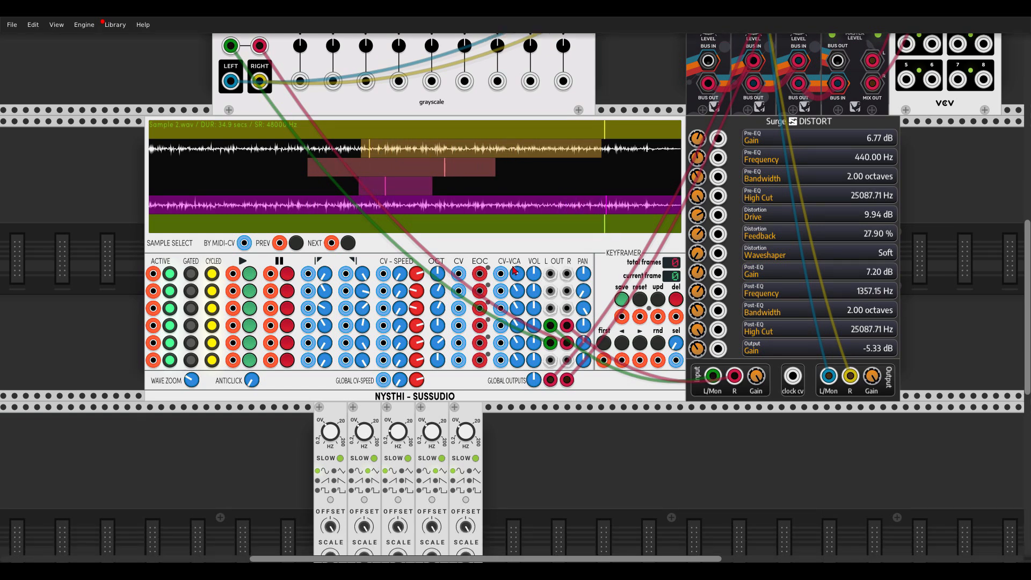
pyautogui.scroll(2, 509, 316)
pyautogui.scroll(1, 509, 316)
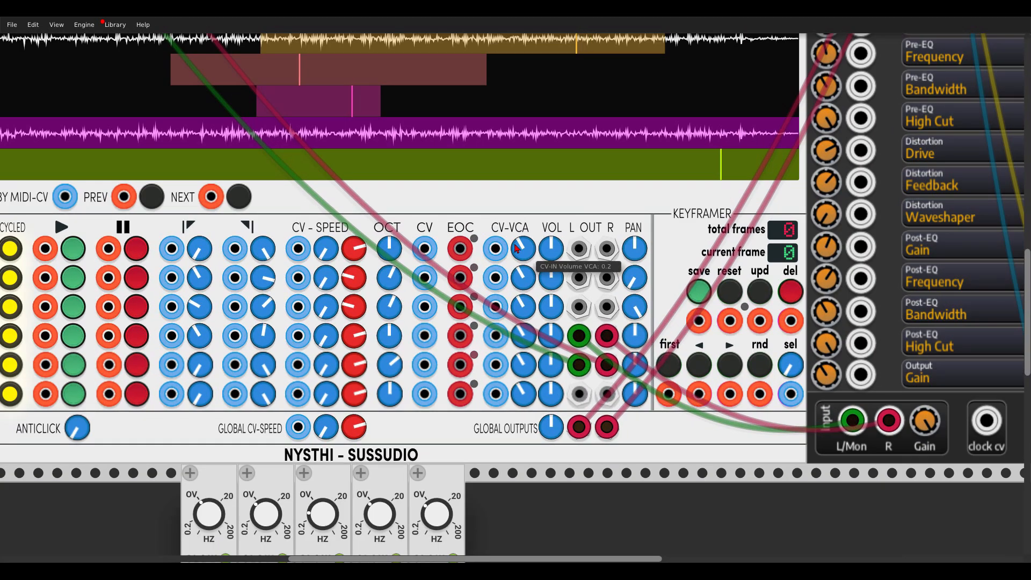
pyautogui.moveTo(524, 249)
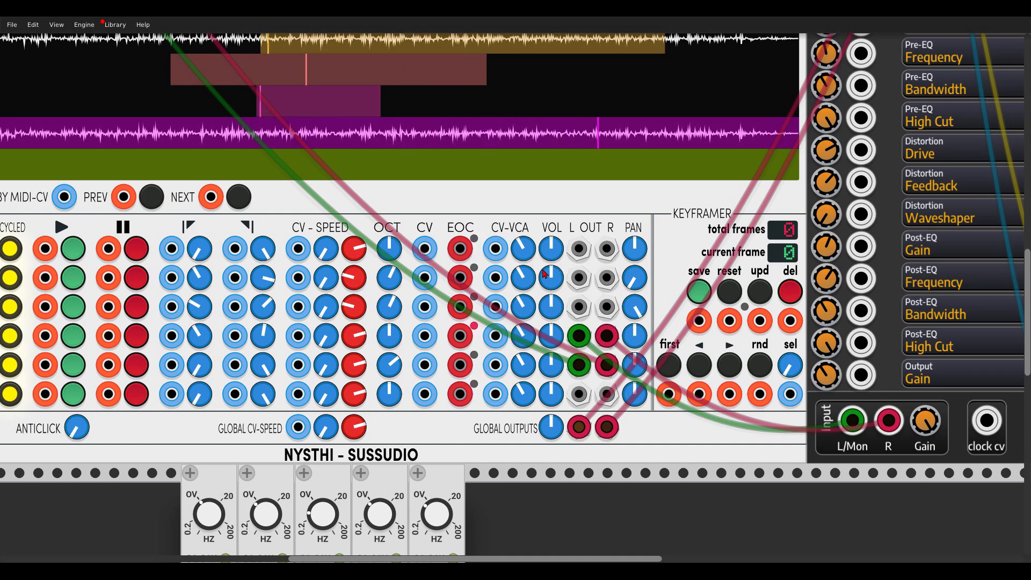
pyautogui.scroll(-4, 483, 405)
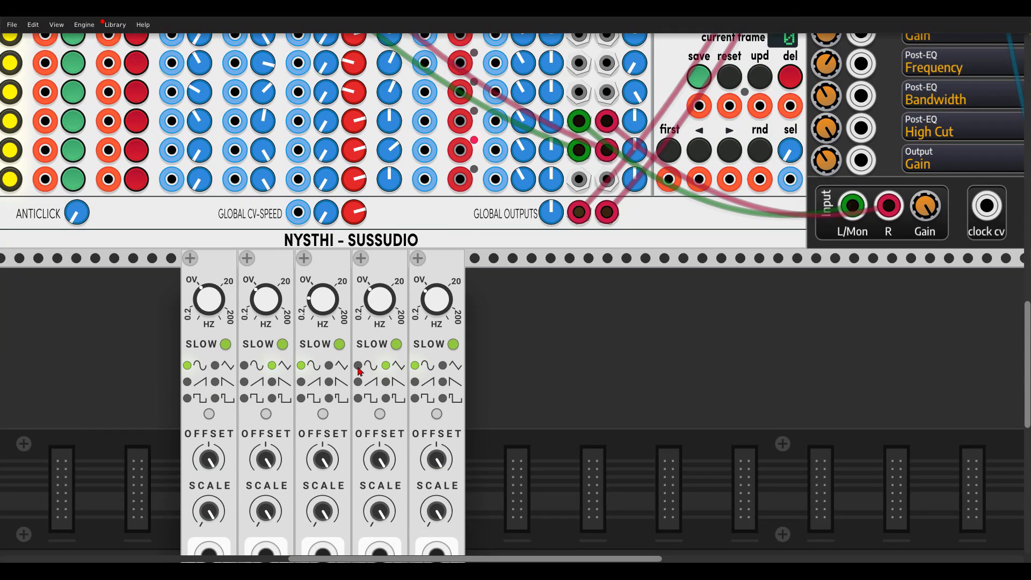
pyautogui.scroll(-2, 360, 371)
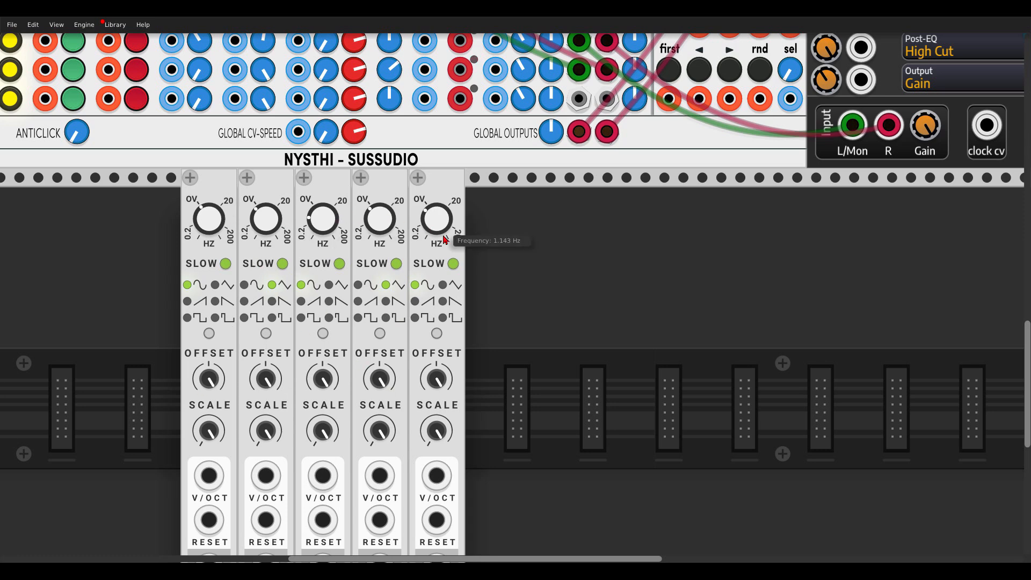
pyautogui.scroll(4, 486, 288)
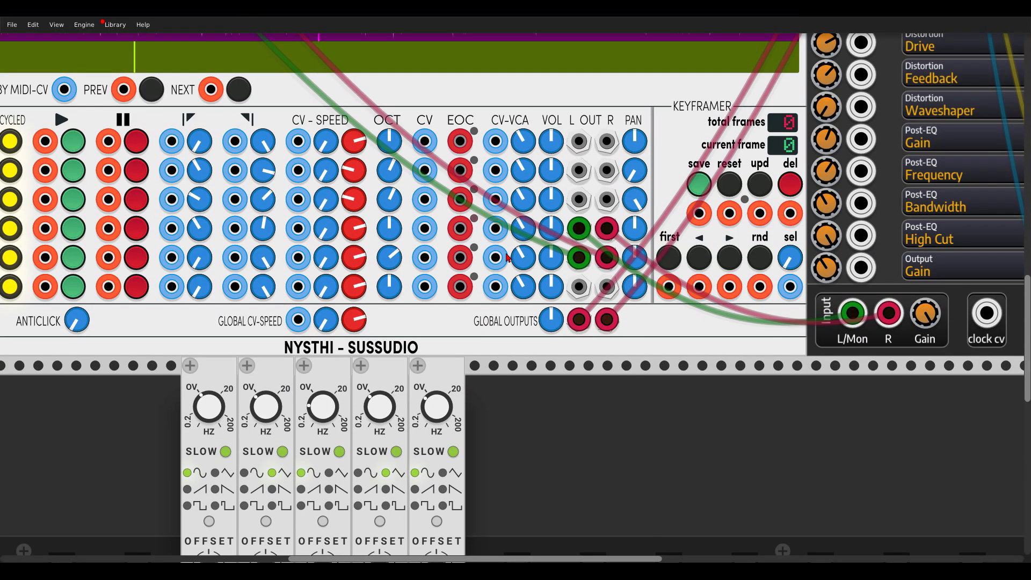
pyautogui.moveTo(551, 171); pyautogui.dragTo(552, 162)
pyautogui.moveTo(551, 199); pyautogui.dragTo(553, 191)
pyautogui.moveTo(552, 227); pyautogui.dragTo(543, 299)
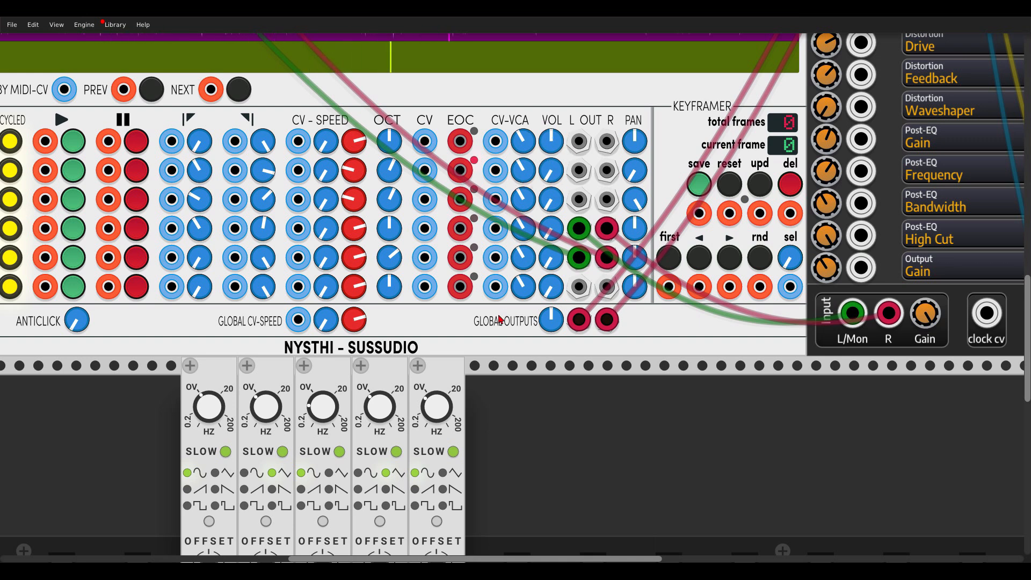
# Patch the five LFO outputs into the CV-VCA inputs of the sampler's players 2 to 6, with the rightmost LFO feeding player 2
pyautogui.scroll(-3, 491, 323)
pyautogui.scroll(2, 596, 320)
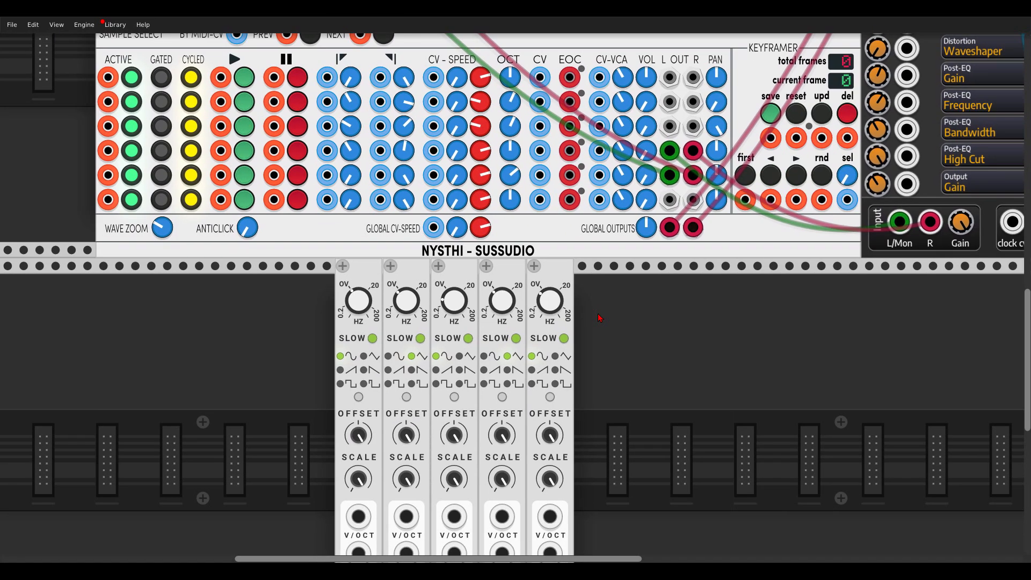
pyautogui.scroll(1, 595, 321)
pyautogui.scroll(-1, 573, 496)
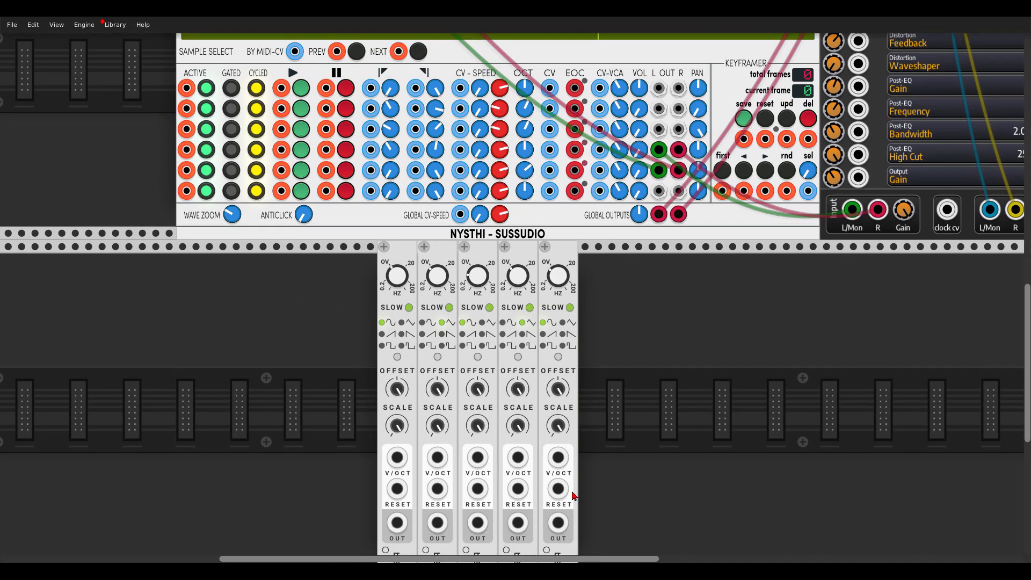
pyautogui.moveTo(559, 529); pyautogui.dragTo(519, 523)
pyautogui.moveTo(600, 150); pyautogui.dragTo(477, 523)
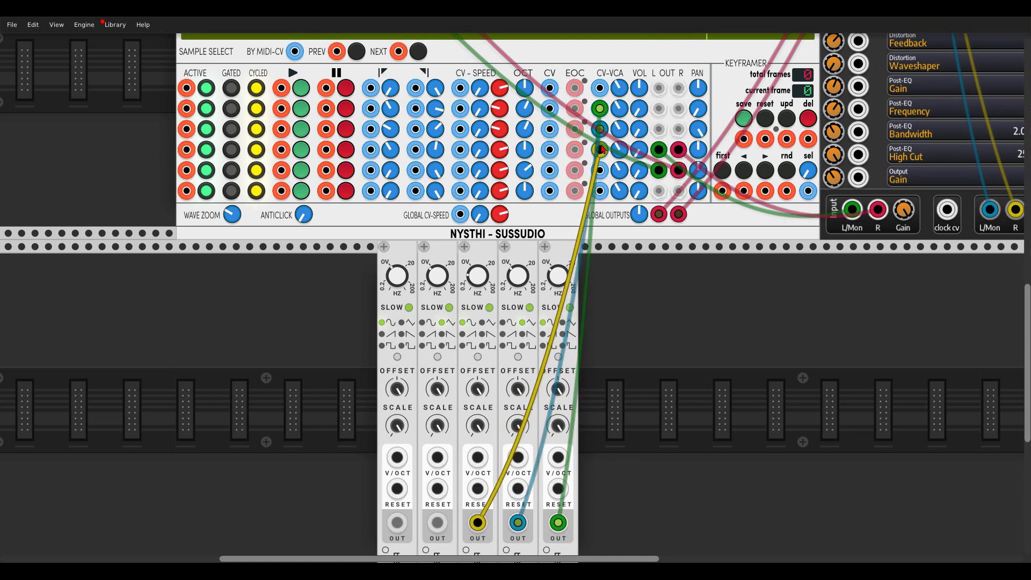
pyautogui.moveTo(598, 172)
pyautogui.mouseDown()
pyautogui.moveTo(413, 494)
pyautogui.moveTo(438, 523)
pyautogui.moveTo(599, 191)
pyautogui.mouseUp()
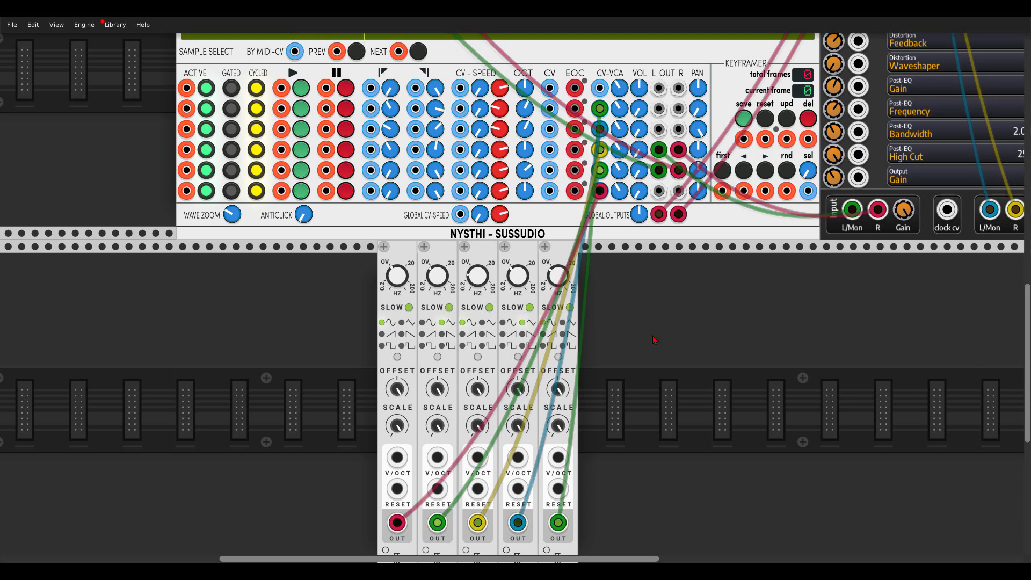
pyautogui.scroll(-4, 654, 340)
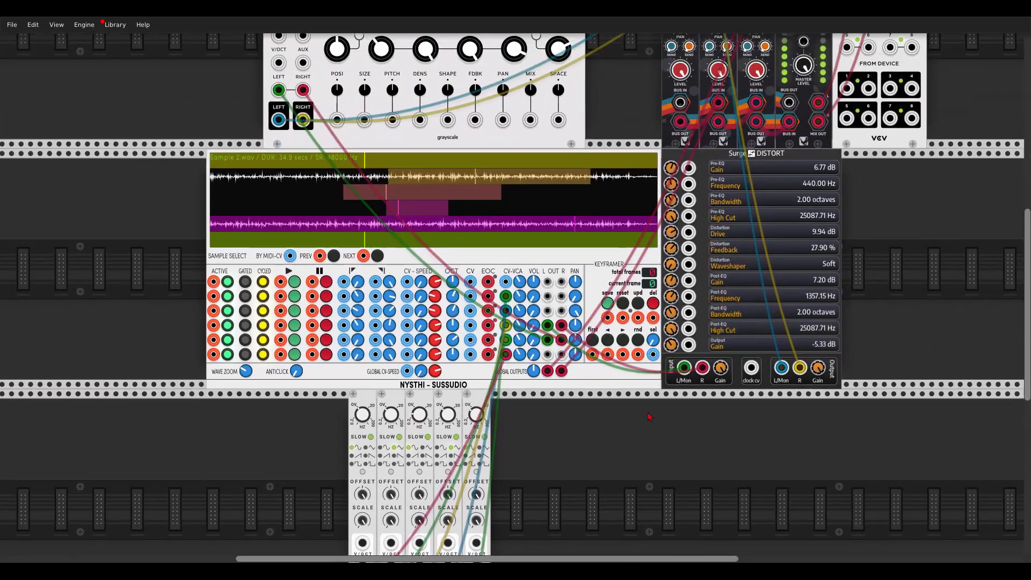
pyautogui.moveTo(650, 417); pyautogui.dragTo(648, 418)
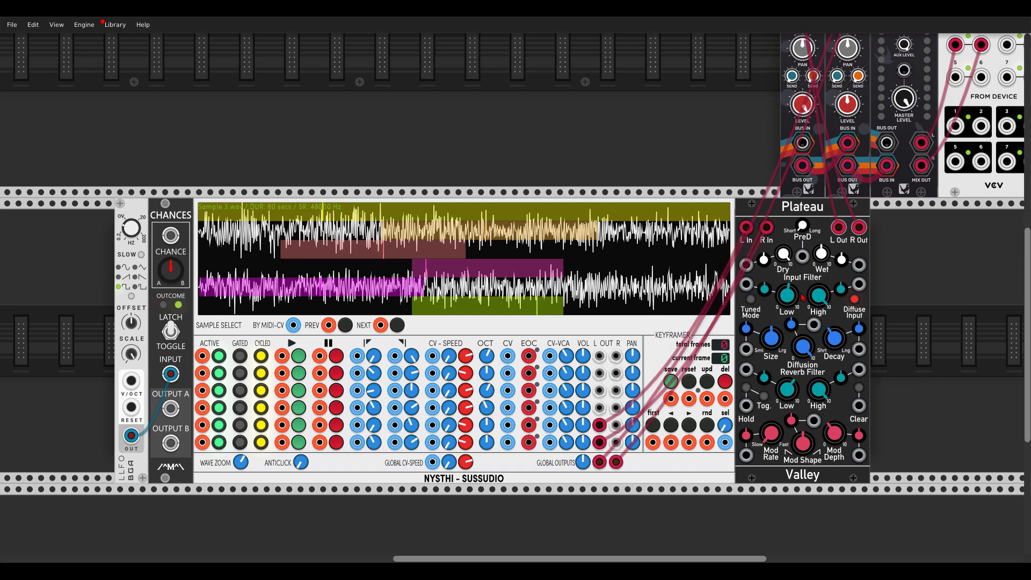
# Deactivate players 2 to 6 of the sampler that is paired with Plateau, leaving only the first player active
pyautogui.scroll(5, 808, 228)
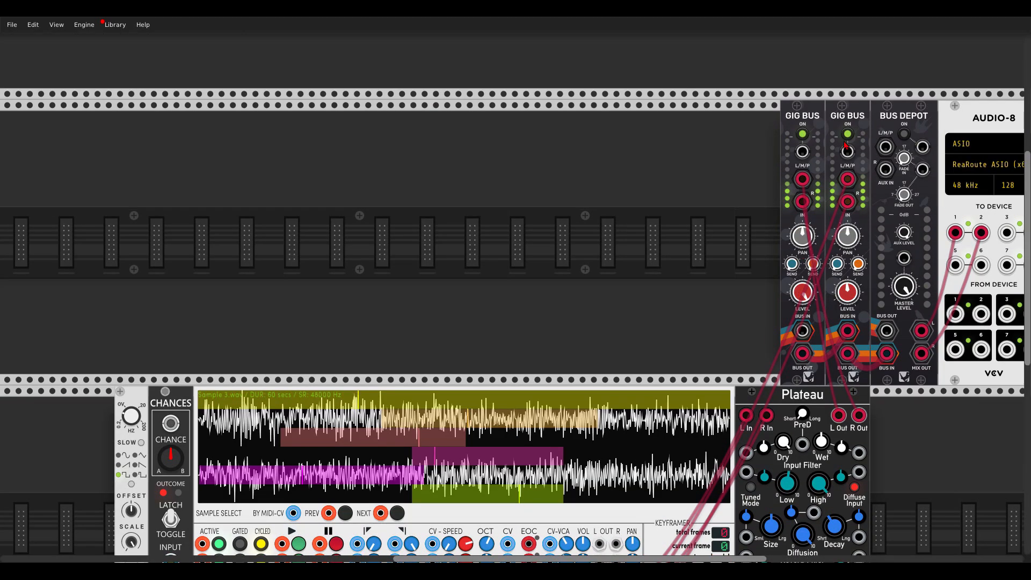
pyautogui.scroll(-2, 568, 210)
pyautogui.scroll(-4, 568, 210)
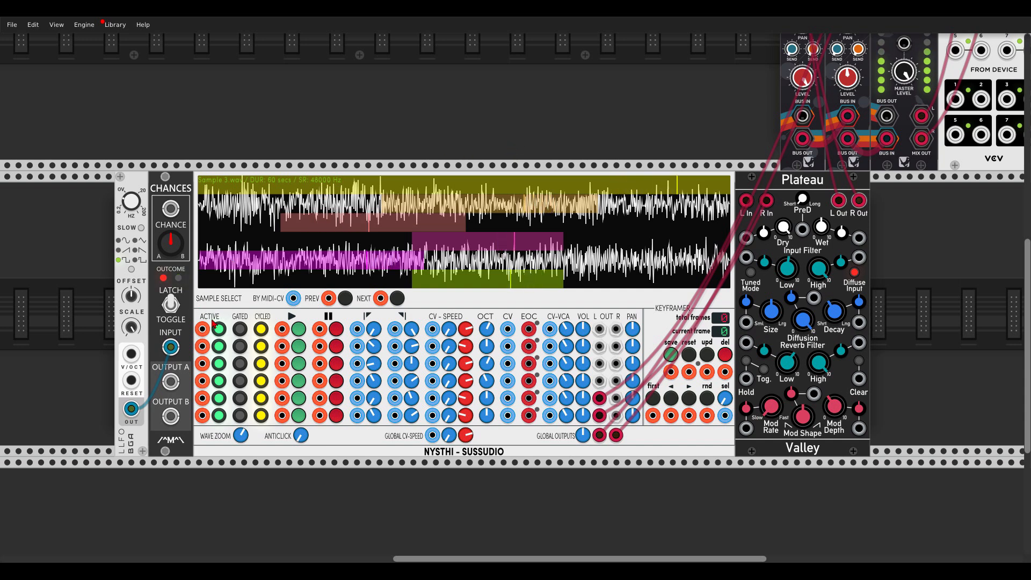
pyautogui.click(219, 415)
pyautogui.click(219, 398)
pyautogui.click(219, 380)
pyautogui.click(219, 363)
pyautogui.click(219, 346)
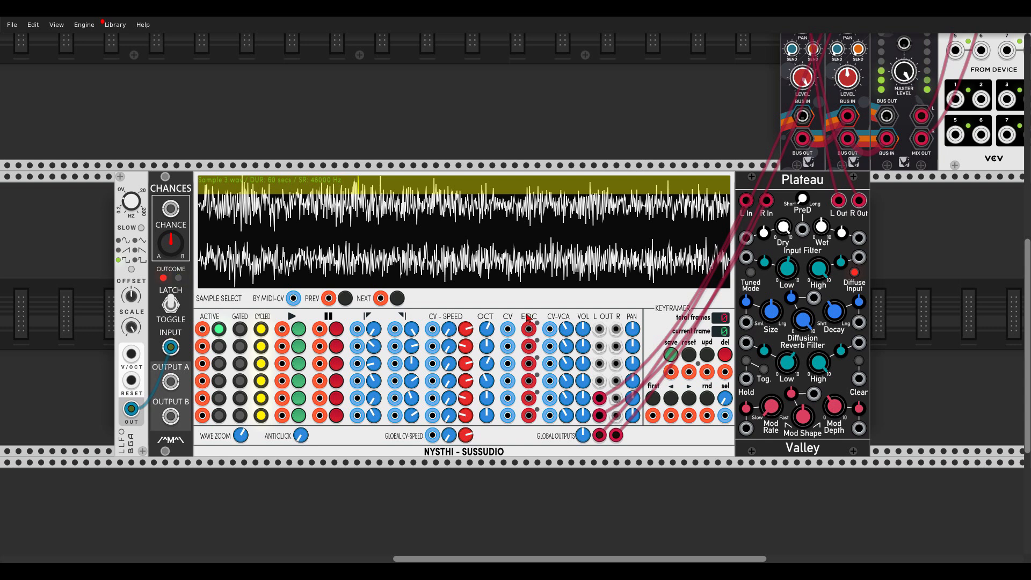
# Patch the first player's EOC output into the second player's Active input, and the second player's EOC into the third's Active input
pyautogui.moveTo(529, 329); pyautogui.dragTo(203, 346)
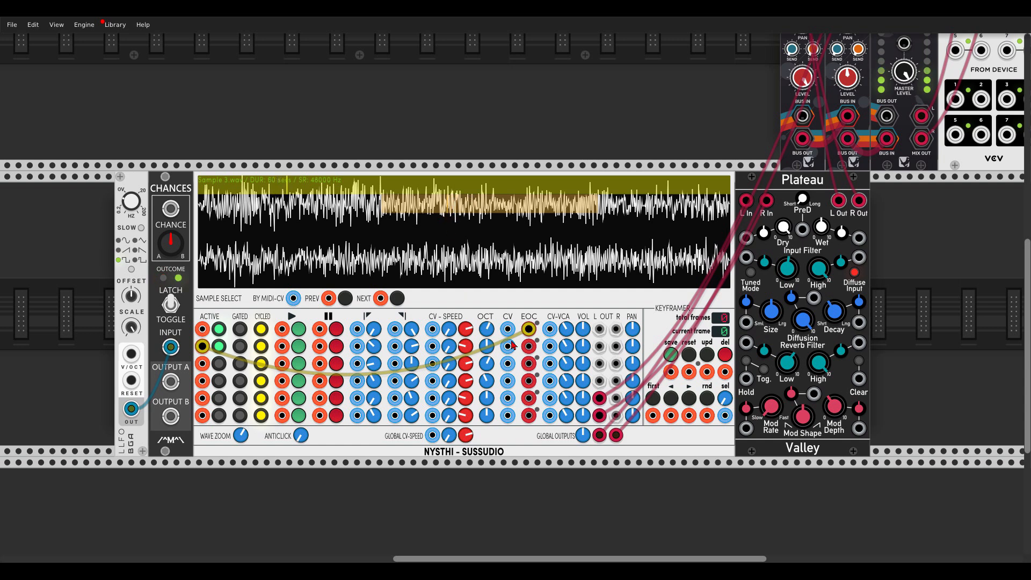
pyautogui.moveTo(530, 346); pyautogui.dragTo(207, 366)
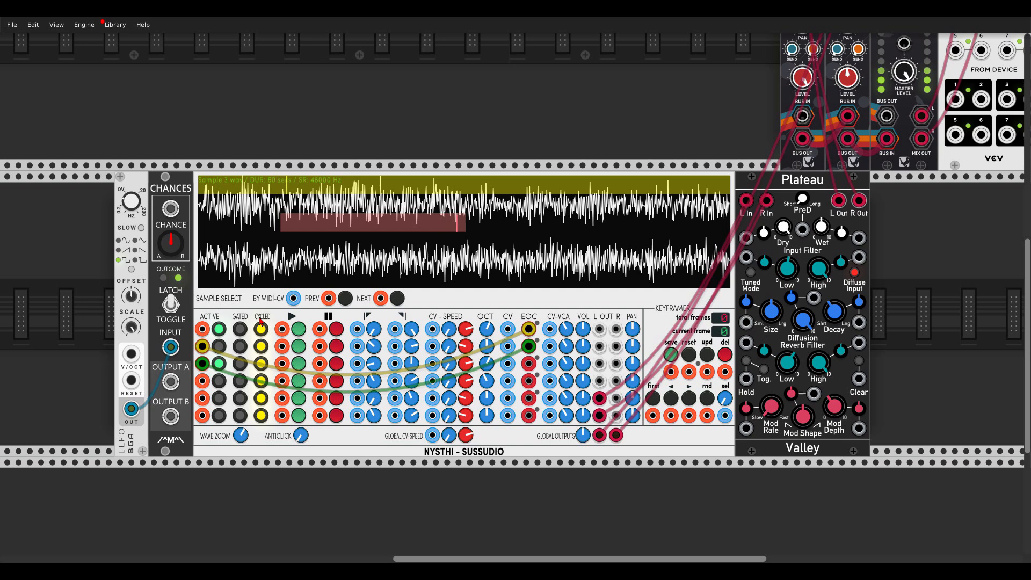
# Turn off cycling for the fourth player, activate it, and patch the third player's EOC output into its start trigger input
pyautogui.click(262, 385)
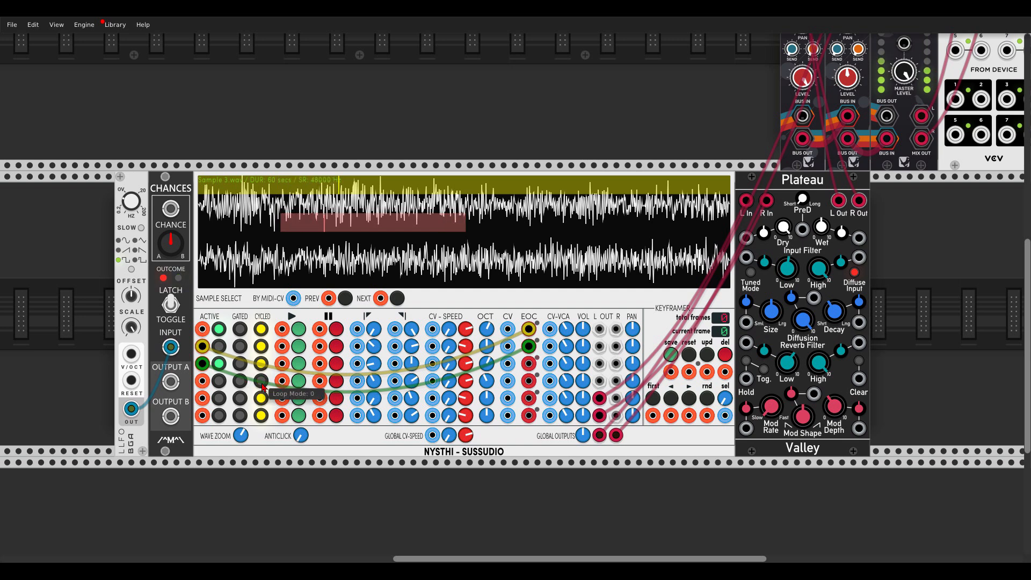
pyautogui.click(220, 384)
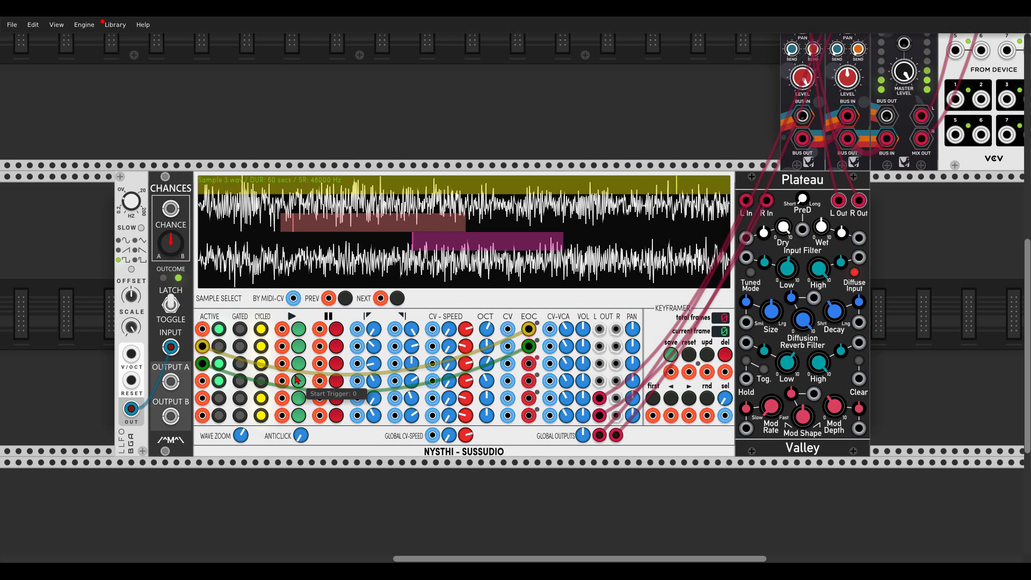
pyautogui.moveTo(529, 364); pyautogui.dragTo(286, 382)
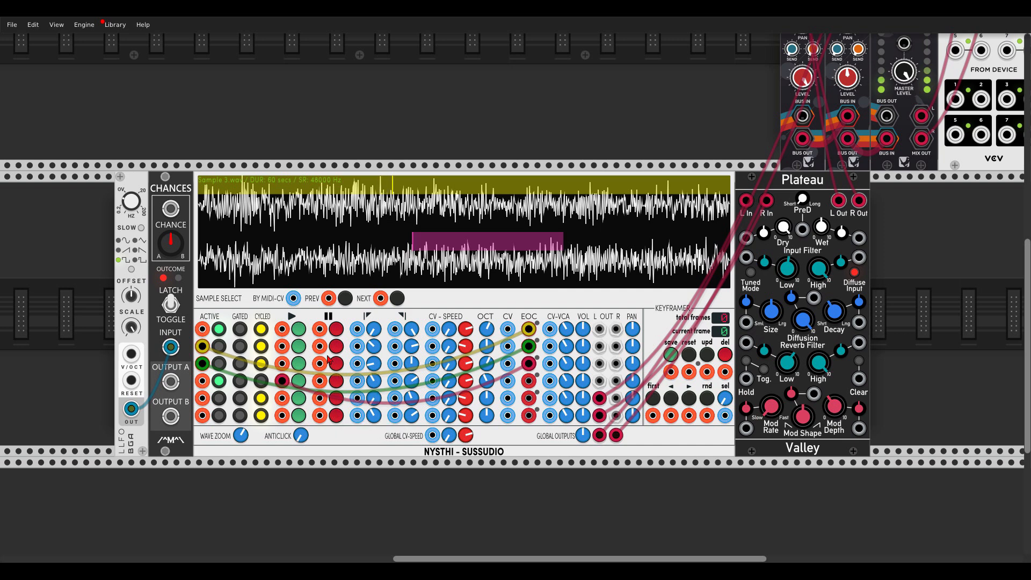
# Activate players 5 and 6, patching Chances Output A to player 5's pause trigger and Output B to player 6's start trigger
pyautogui.moveTo(171, 382); pyautogui.dragTo(320, 398)
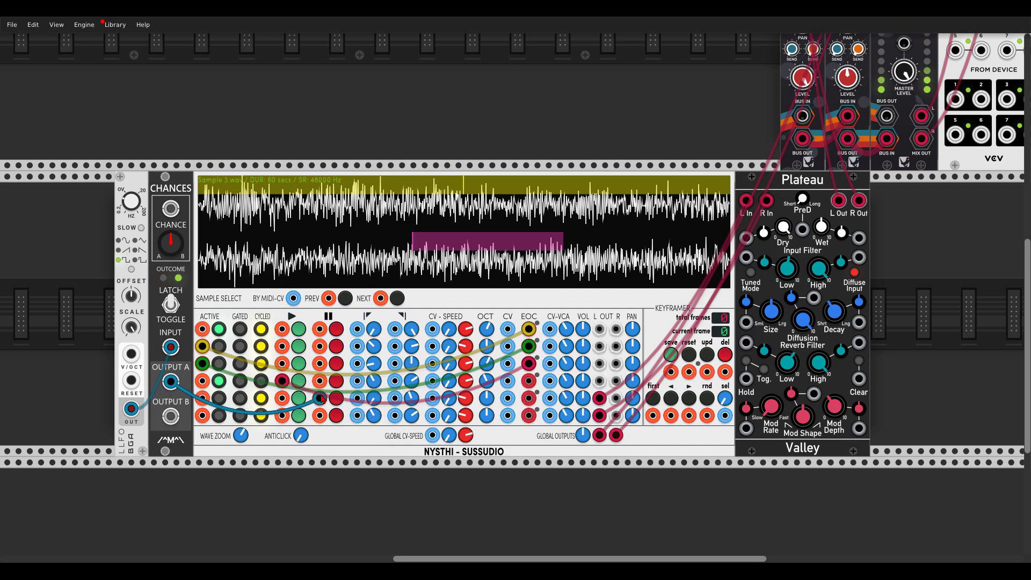
pyautogui.click(220, 398)
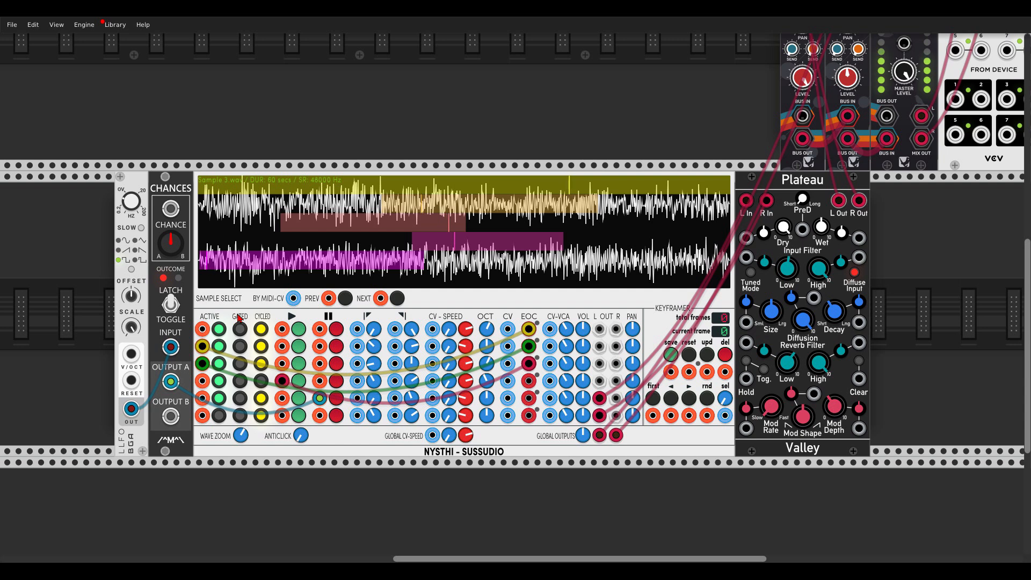
pyautogui.click(220, 417)
pyautogui.click(220, 417)
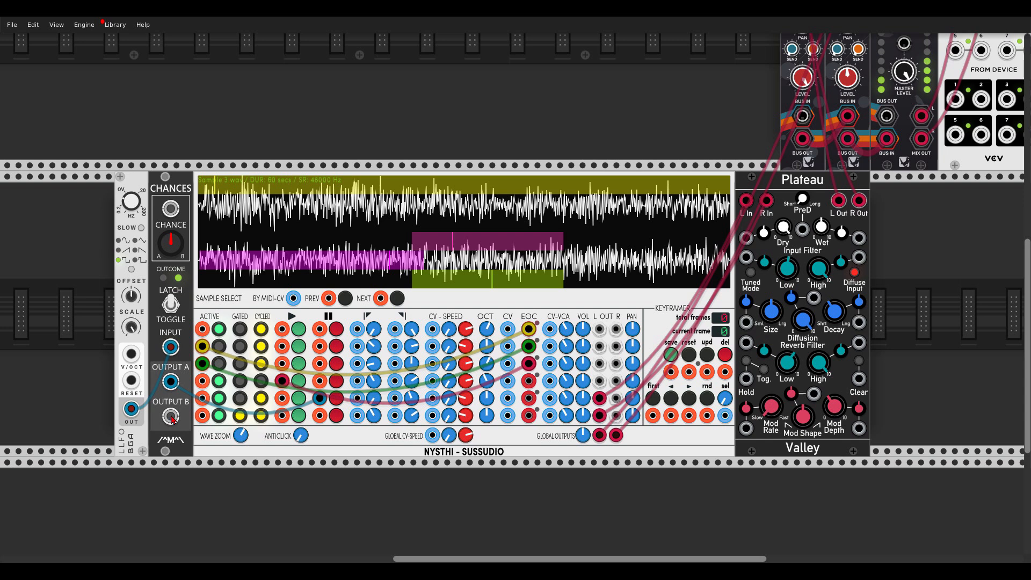
pyautogui.moveTo(173, 426); pyautogui.dragTo(285, 428)
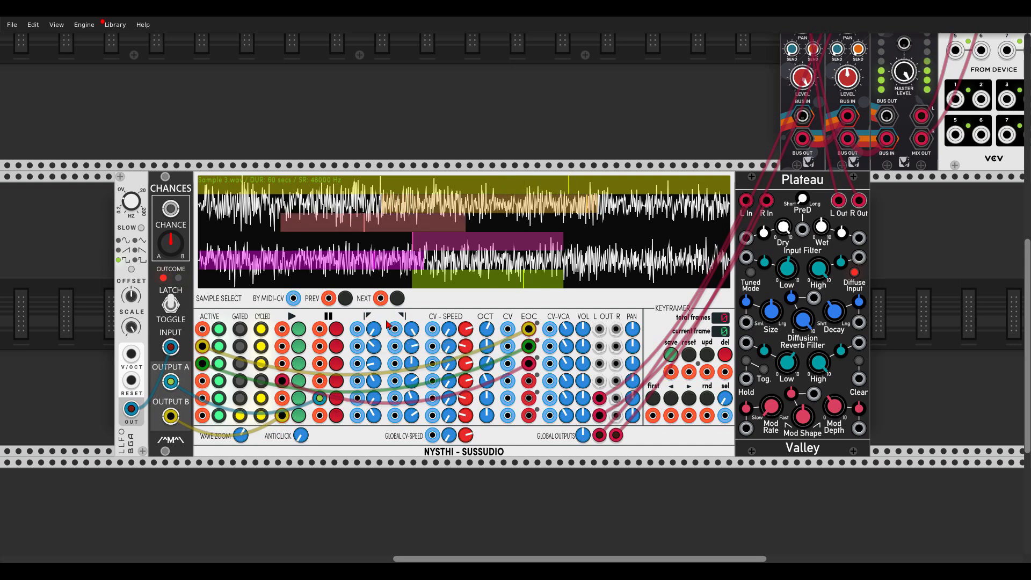
# Move the distant LFO and its two ADDR-SEQ modules directly beside the LFO that feeds Chances
pyautogui.hscroll(-10, 387, 323)
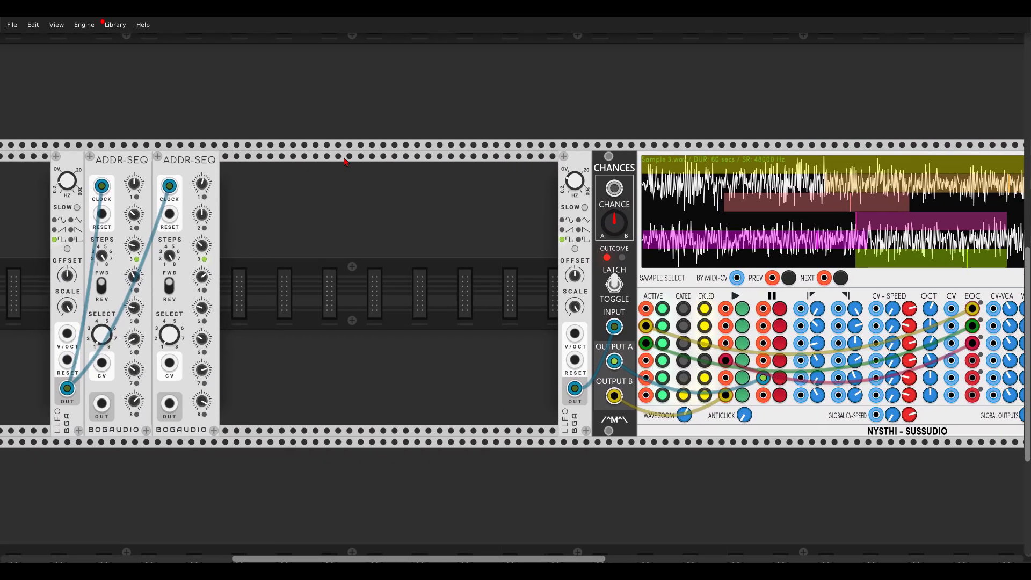
pyautogui.moveTo(75, 166); pyautogui.dragTo(413, 168)
pyautogui.hscroll(7, 364, 99)
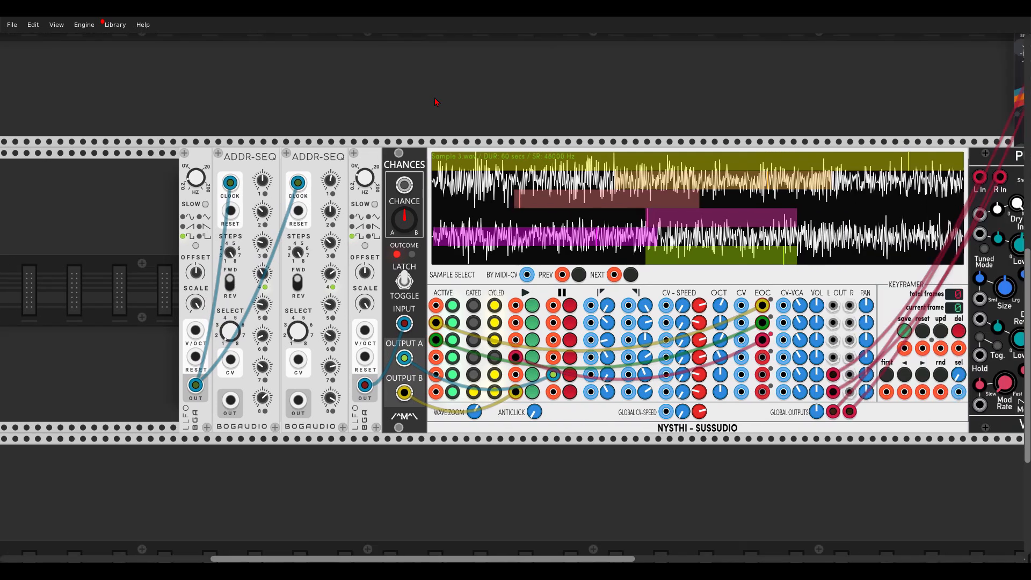
pyautogui.moveTo(365, 100); pyautogui.dragTo(359, 99)
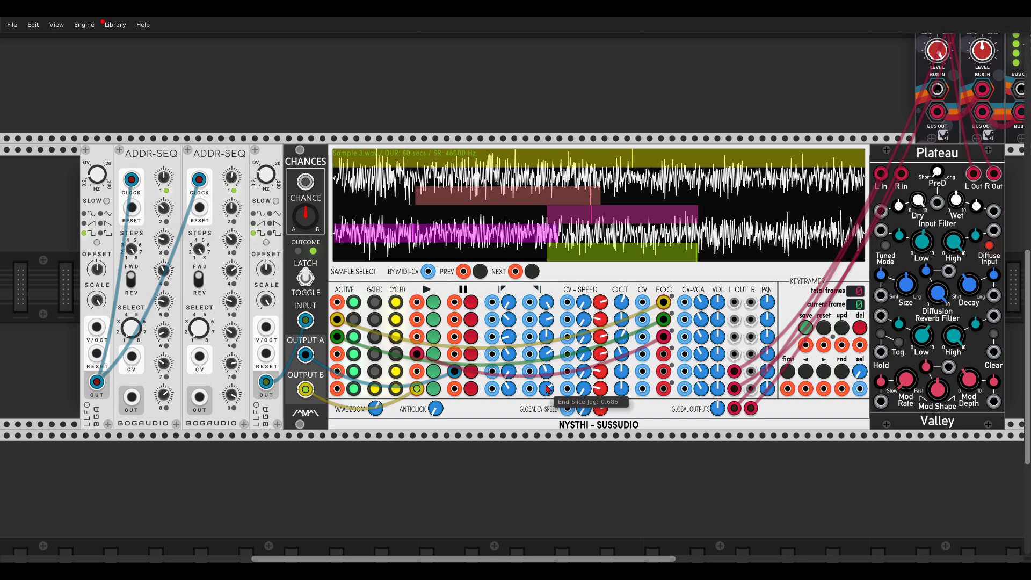
# Shorten the sixth player's slice by lowering its end slice jog
pyautogui.moveTo(548, 390); pyautogui.dragTo(548, 435)
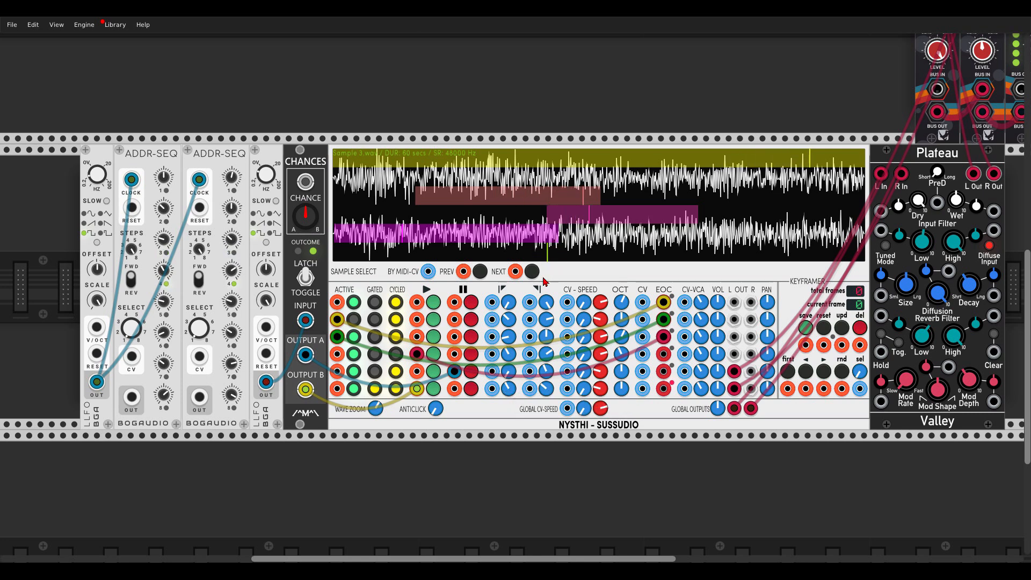
pyautogui.moveTo(545, 391); pyautogui.dragTo(544, 395)
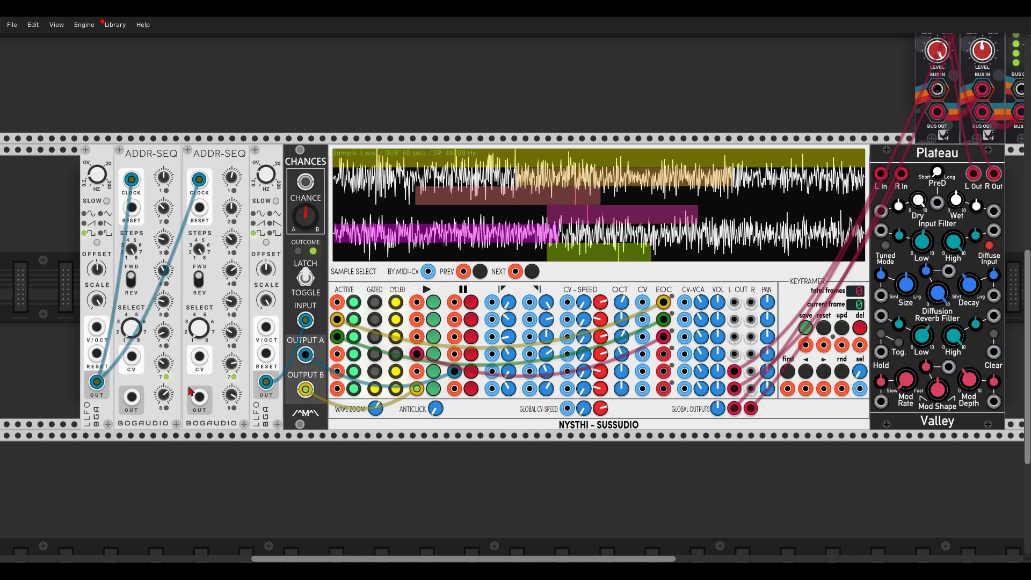
# Patch the two ADDR-SEQ outputs into the sixth player's start and end slice CV inputs on Sussudio
pyautogui.moveTo(131, 397); pyautogui.dragTo(493, 388)
pyautogui.moveTo(198, 397); pyautogui.dragTo(530, 389)
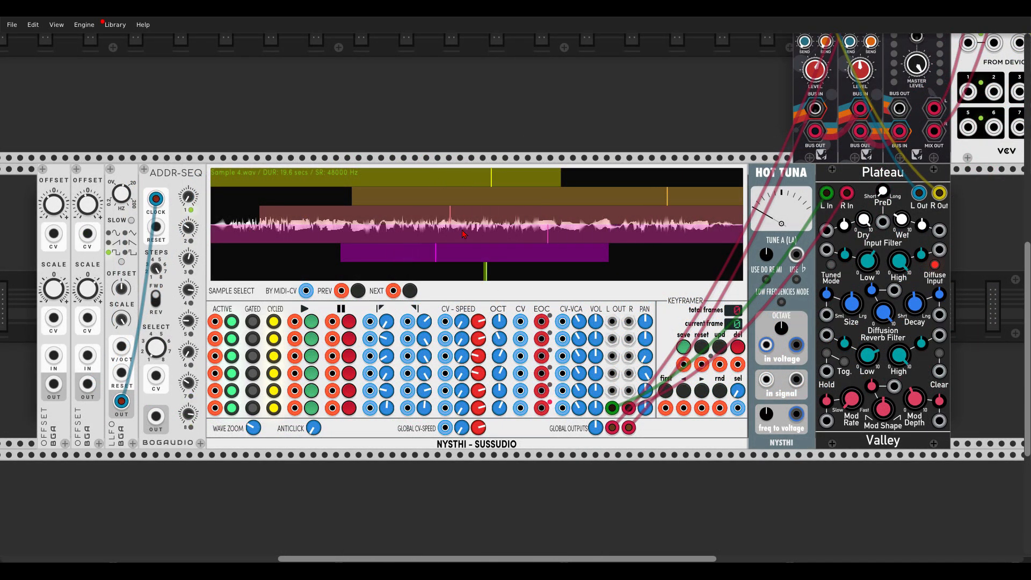
# Raise the sixth player's speed to 1.15, and patch its left output into Hot Tuna's signal input
pyautogui.scroll(3, 634, 156)
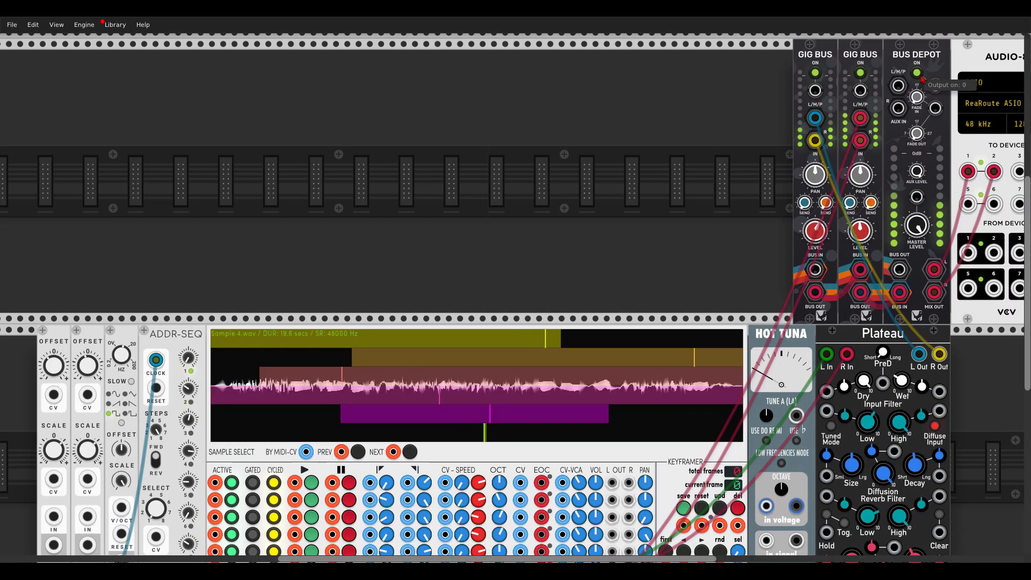
pyautogui.scroll(-3, 495, 152)
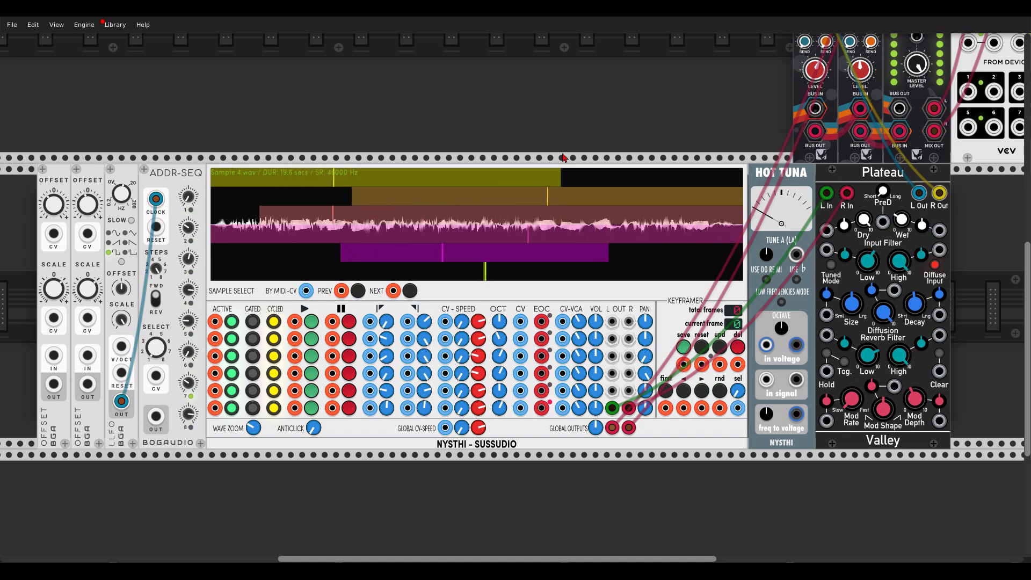
pyautogui.moveTo(479, 410); pyautogui.dragTo(479, 404)
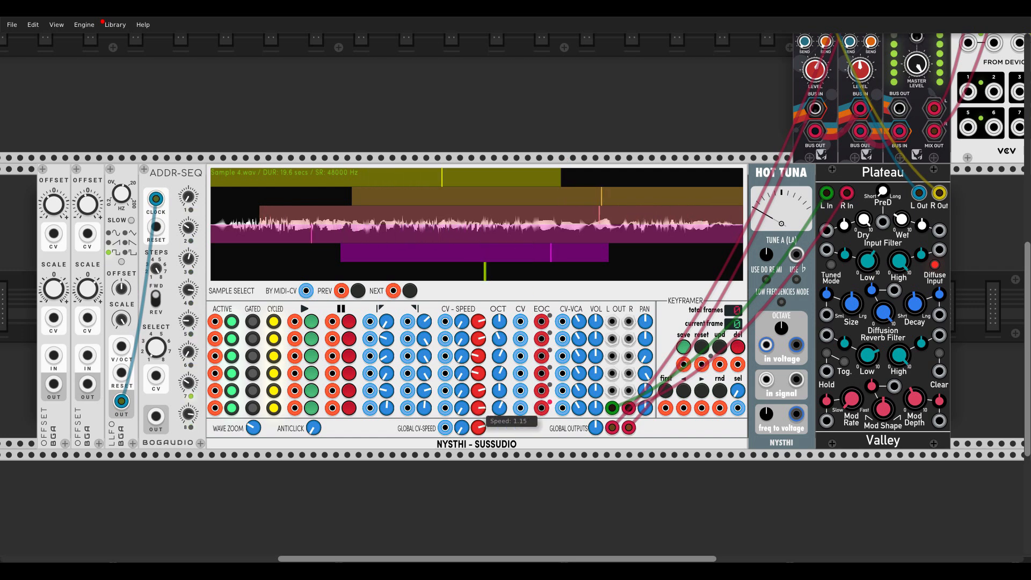
pyautogui.moveTo(613, 408)
pyautogui.mouseDown()
pyautogui.moveTo(766, 379)
pyautogui.moveTo(613, 408)
pyautogui.mouseUp()
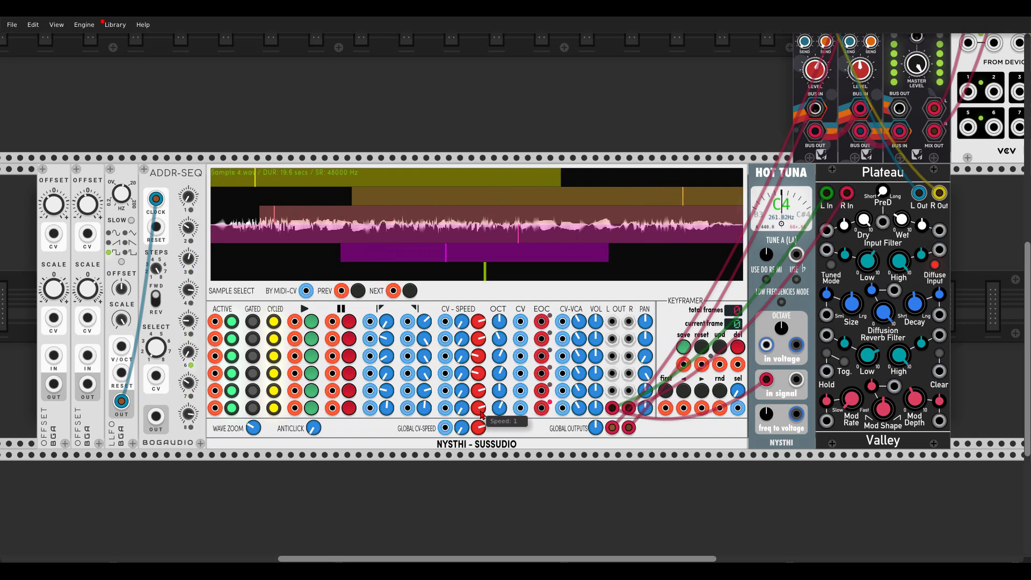
# Tune the sixth player by setting its speed to 1.192 and 1.504, and unplug its cable from Hot Tuna
pyautogui.moveTo(482, 414); pyautogui.dragTo(482, 406)
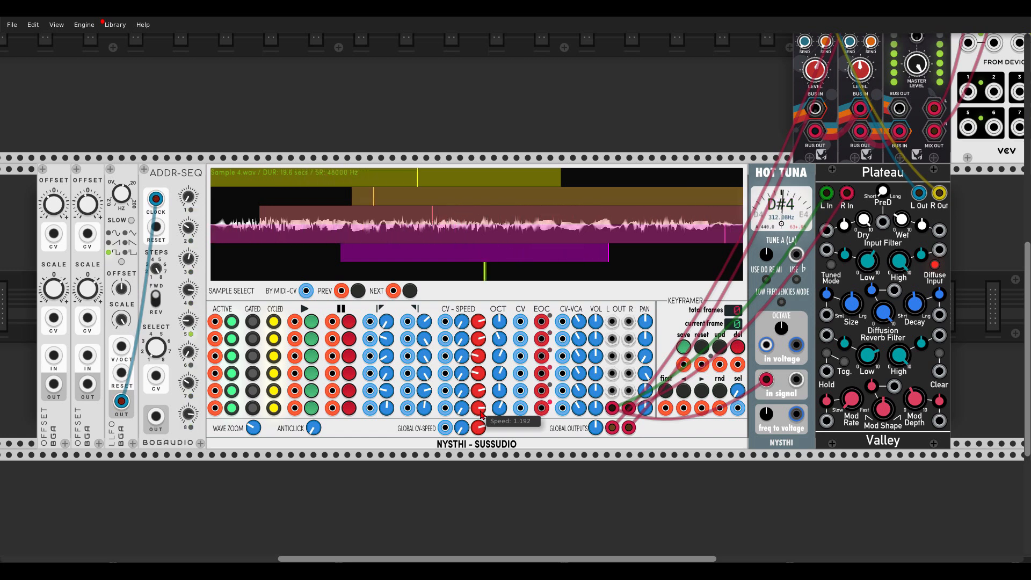
pyautogui.moveTo(482, 415); pyautogui.dragTo(482, 394)
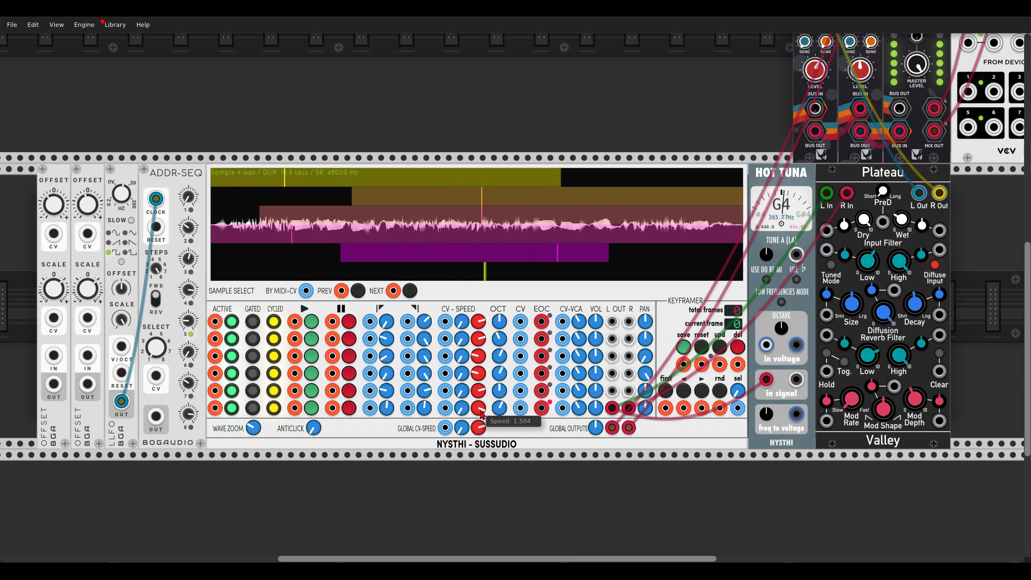
pyautogui.moveTo(766, 380); pyautogui.dragTo(699, 408)
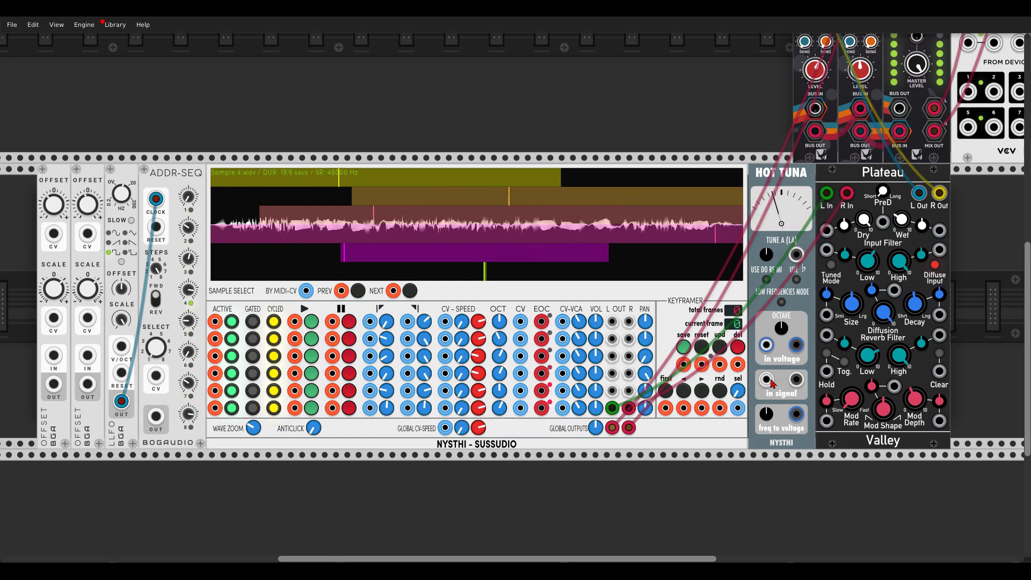
# Patch the ADDR-SEQ output into the sixth player's speed CV input
pyautogui.moveTo(117, 196)
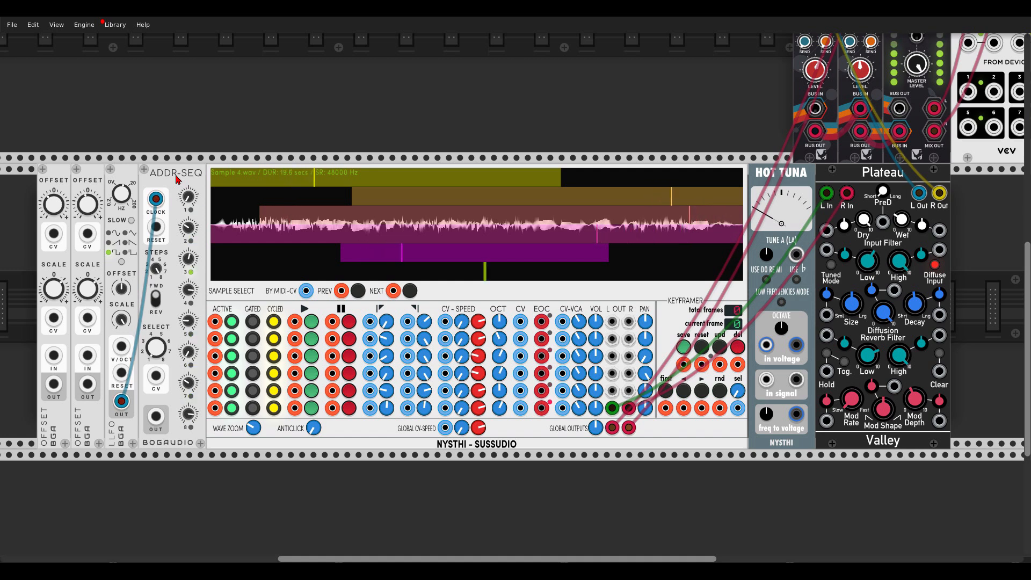
pyautogui.moveTo(156, 417); pyautogui.dragTo(445, 408)
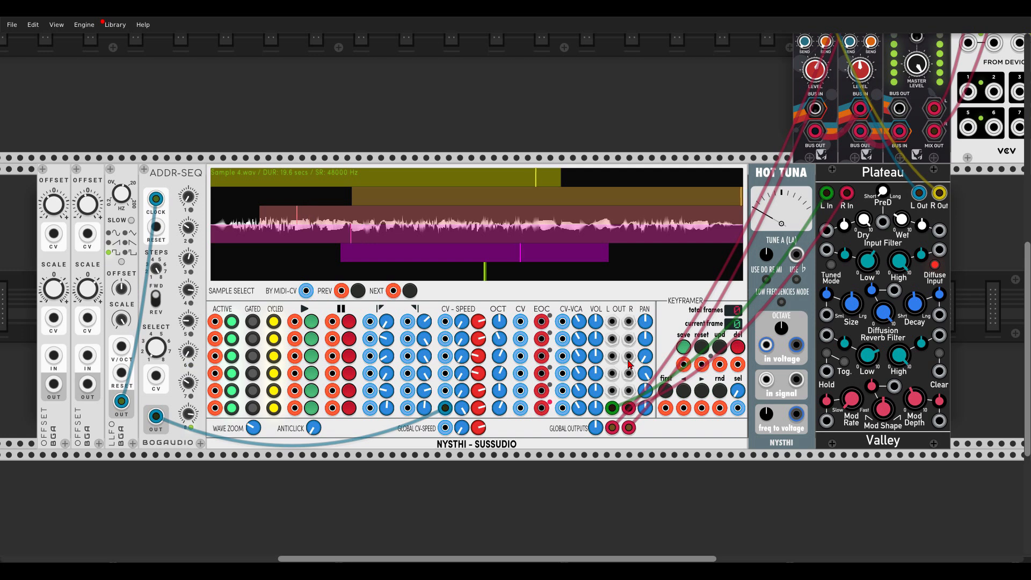
# Patch the two OFFSET outputs into the third and fourth players' speed CV inputs, using a temporary Hot Tuna cable to check each pitch
pyautogui.moveTo(614, 359); pyautogui.dragTo(767, 380)
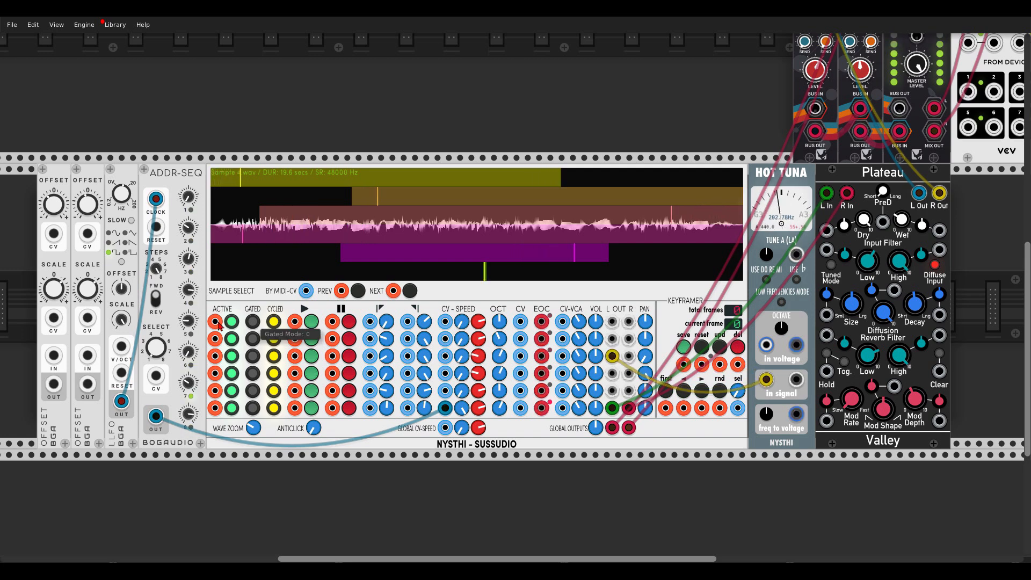
pyautogui.moveTo(55, 384); pyautogui.dragTo(460, 310)
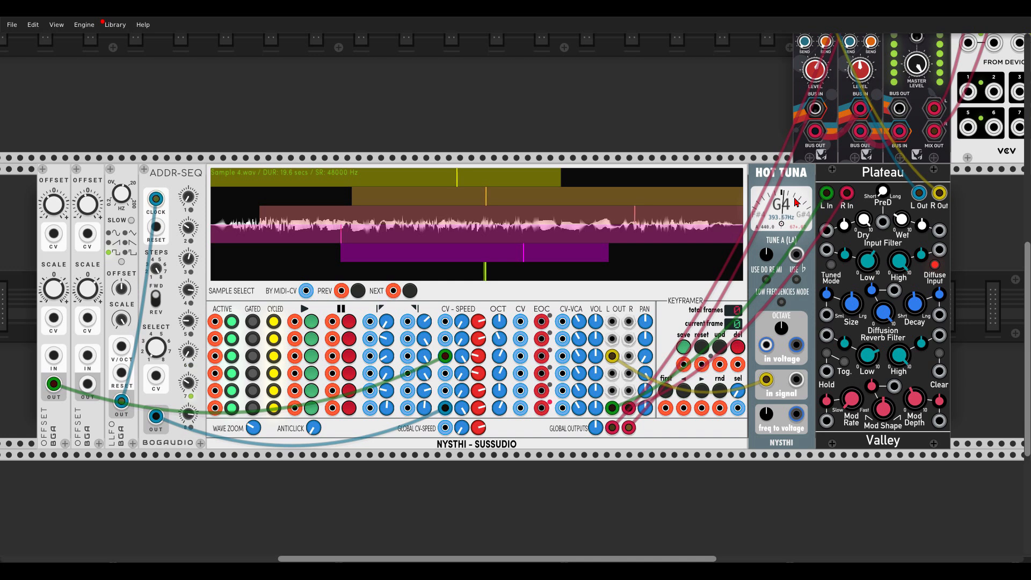
pyautogui.moveTo(613, 356); pyautogui.dragTo(629, 373)
pyautogui.moveTo(87, 384); pyautogui.dragTo(445, 374)
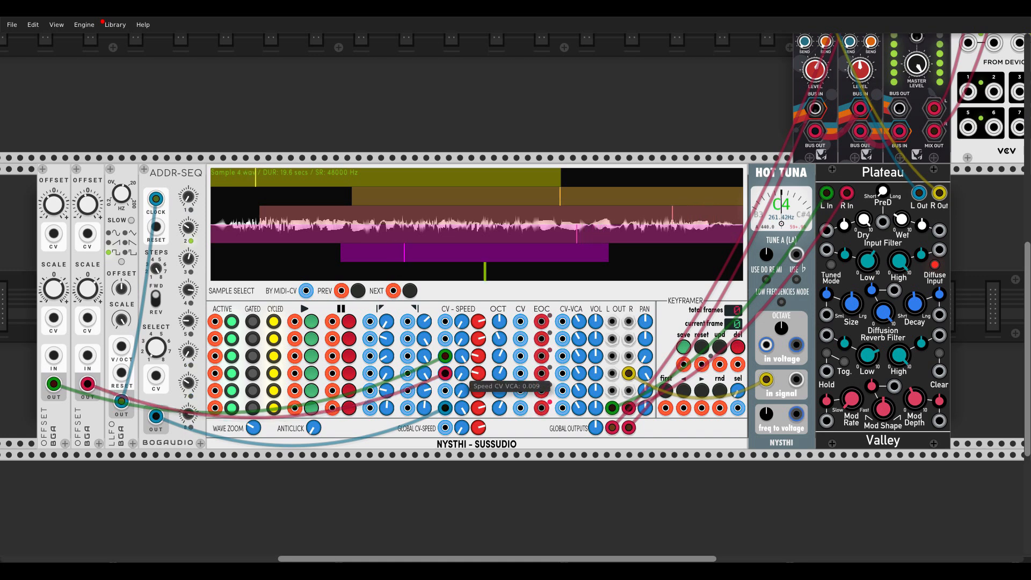
pyautogui.rightClick(631, 374)
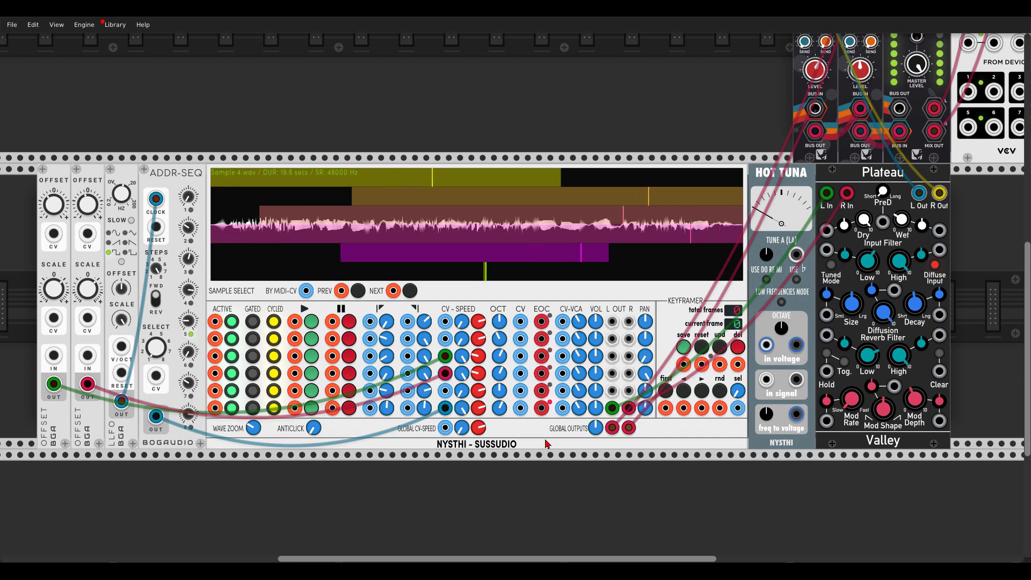
# Set the sixth player's octave to 1 and lower the dry level on Plateau
pyautogui.moveTo(499, 409)
pyautogui.mouseDown()
pyautogui.moveTo(499, 440)
pyautogui.moveTo(498, 414)
pyautogui.mouseUp()
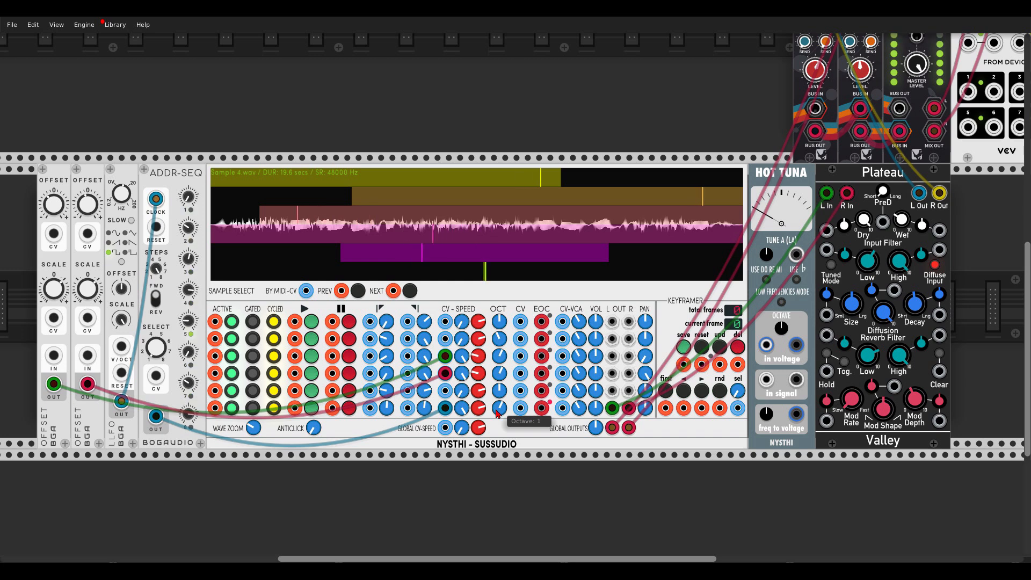
pyautogui.moveTo(864, 220); pyautogui.dragTo(864, 258)
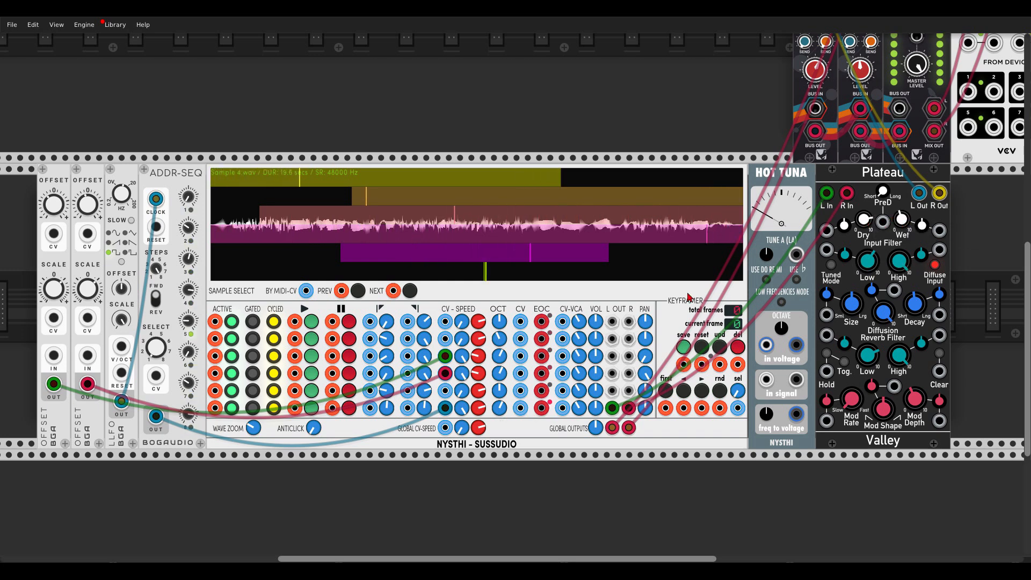
pyautogui.moveTo(499, 408)
pyautogui.mouseDown()
pyautogui.moveTo(499, 391)
pyautogui.moveTo(499, 409)
pyautogui.mouseUp()
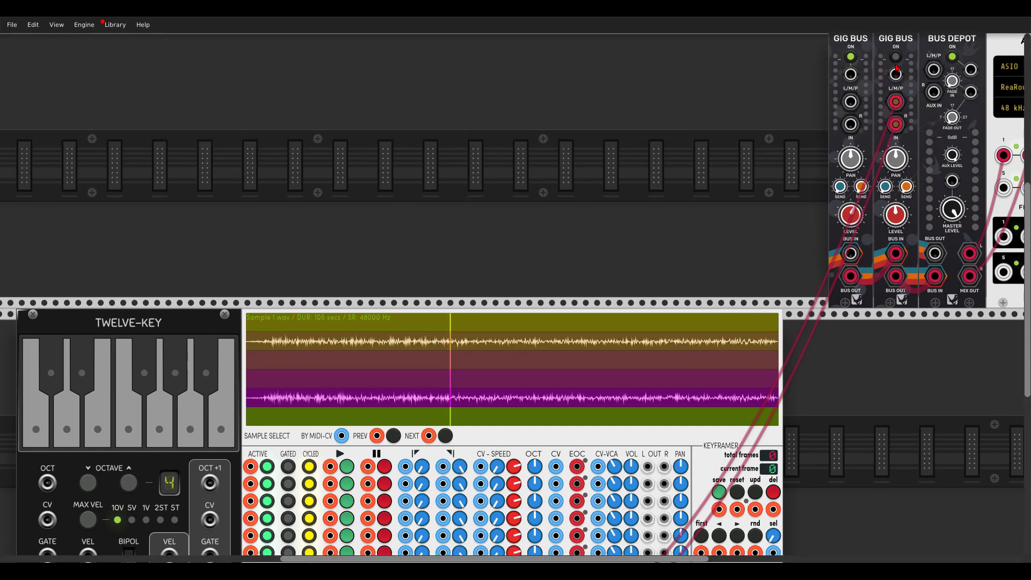
# Step the sampler forward through Sample 2.wav to Sample 3.wav and back to Sample 1.wav with the manual sample select triggers
pyautogui.scroll(-3, 461, 220)
pyautogui.scroll(-1, 456, 193)
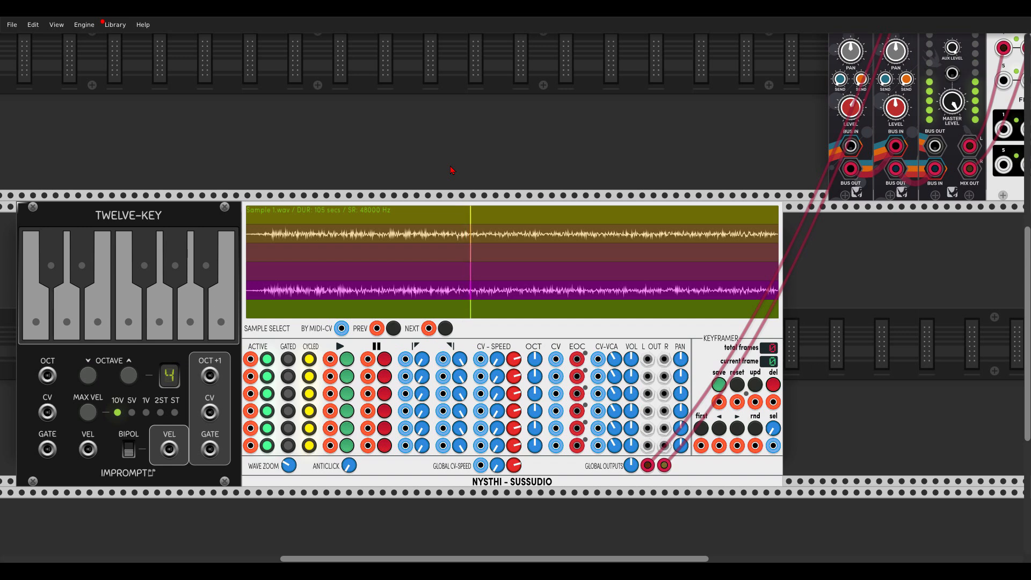
pyautogui.click(447, 329)
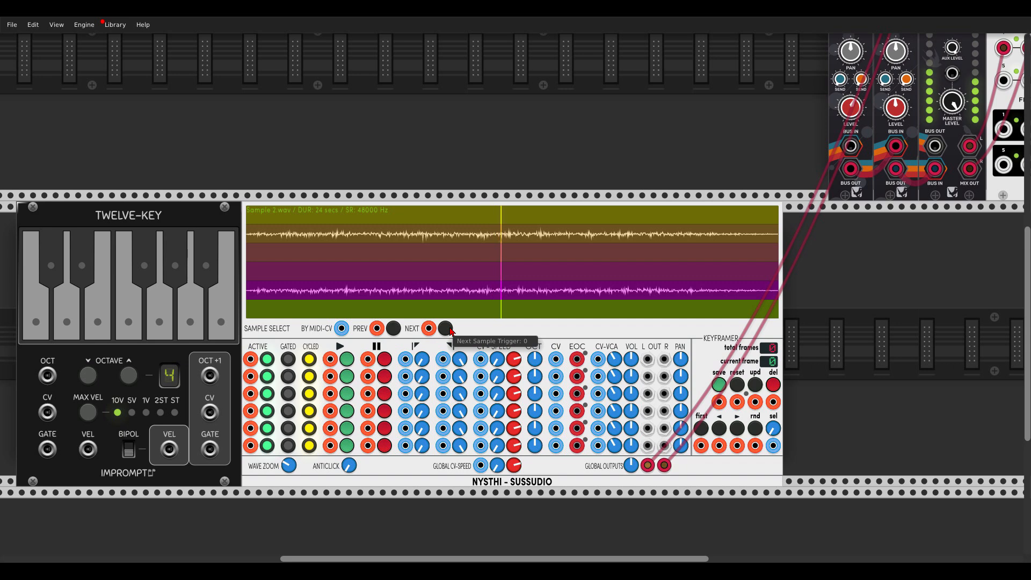
pyautogui.click(447, 329)
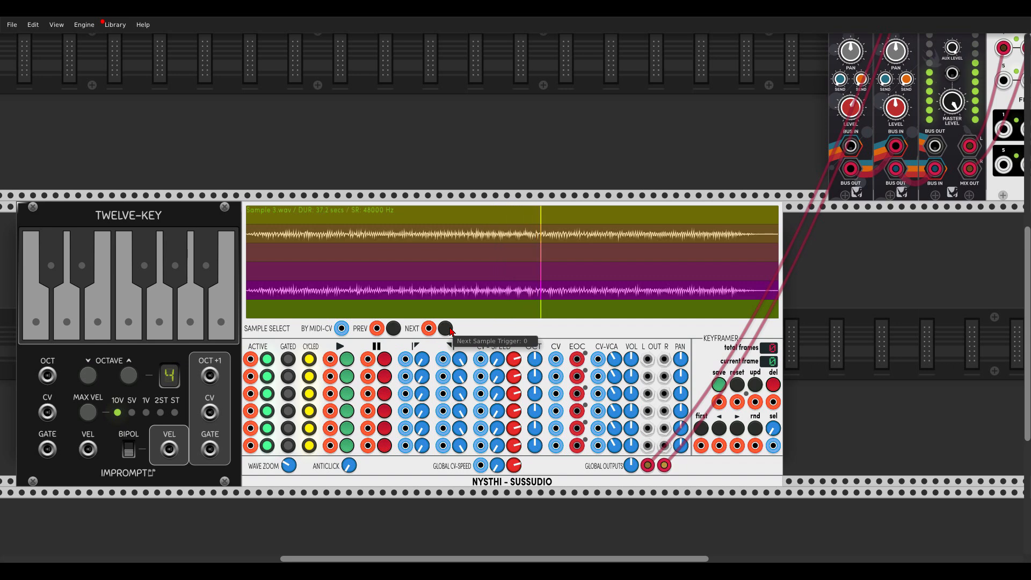
pyautogui.click(393, 329)
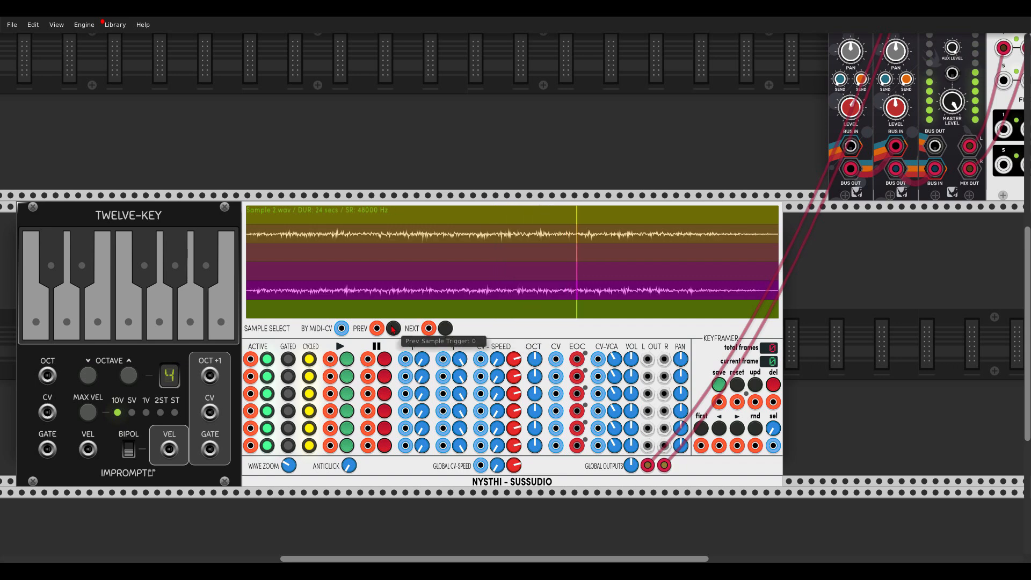
pyautogui.click(393, 329)
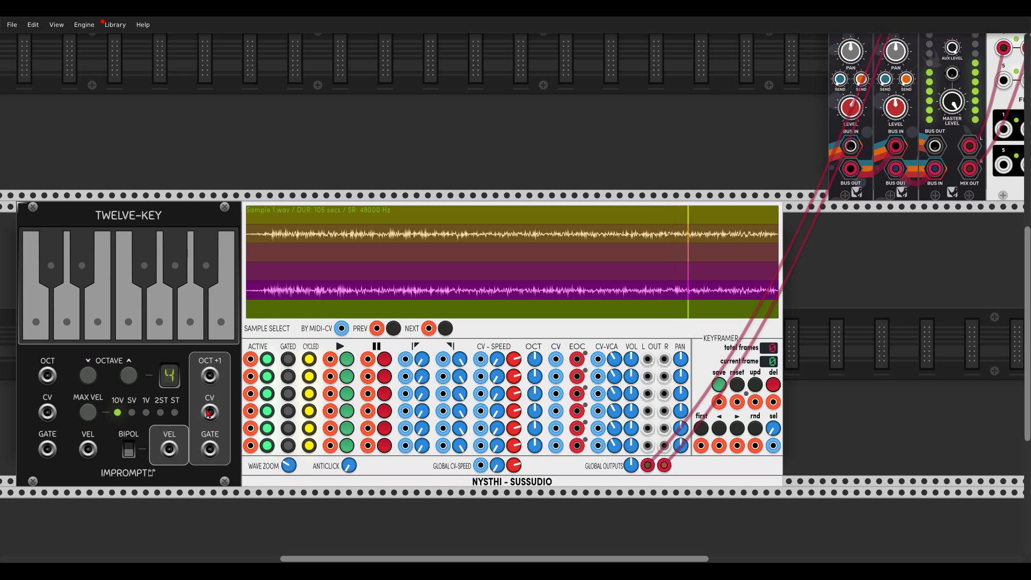
# Use a temporary cable from Twelve-Key's CV output to the MIDI-CV sample select input to switch between samples 1, 2 and 3 from the keys
pyautogui.moveTo(210, 416); pyautogui.dragTo(345, 319)
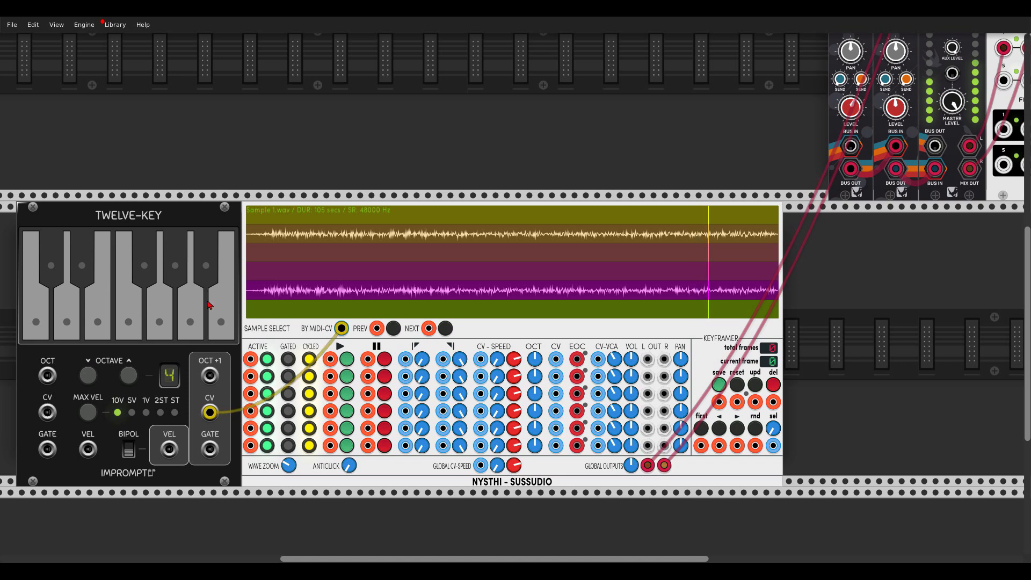
pyautogui.click(36, 322)
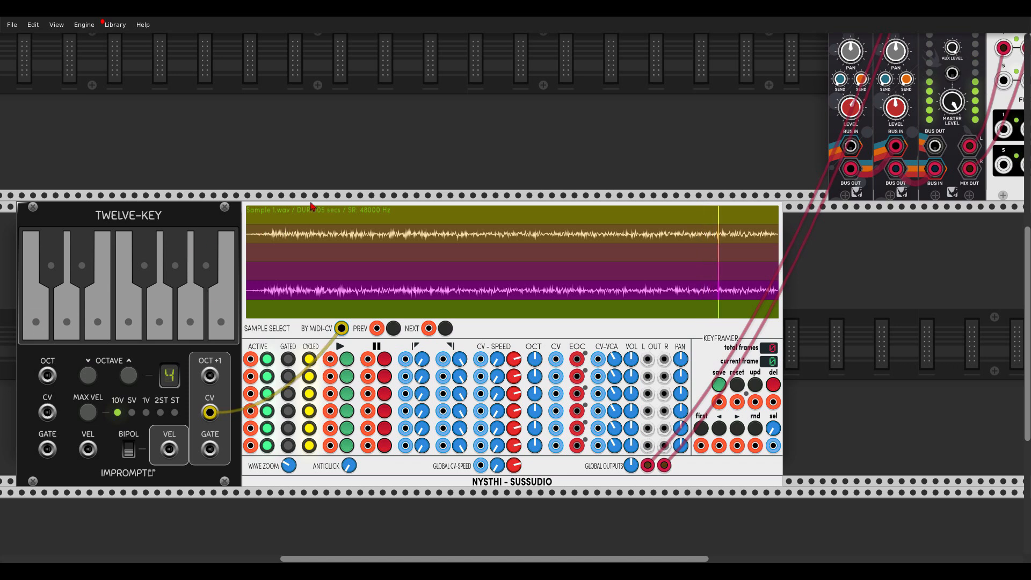
pyautogui.click(54, 275)
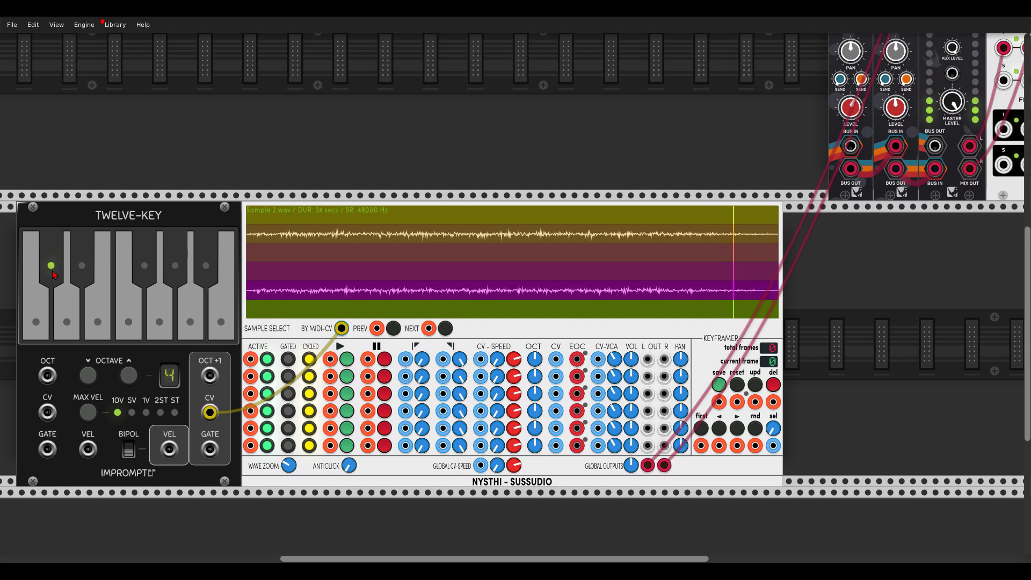
pyautogui.click(63, 311)
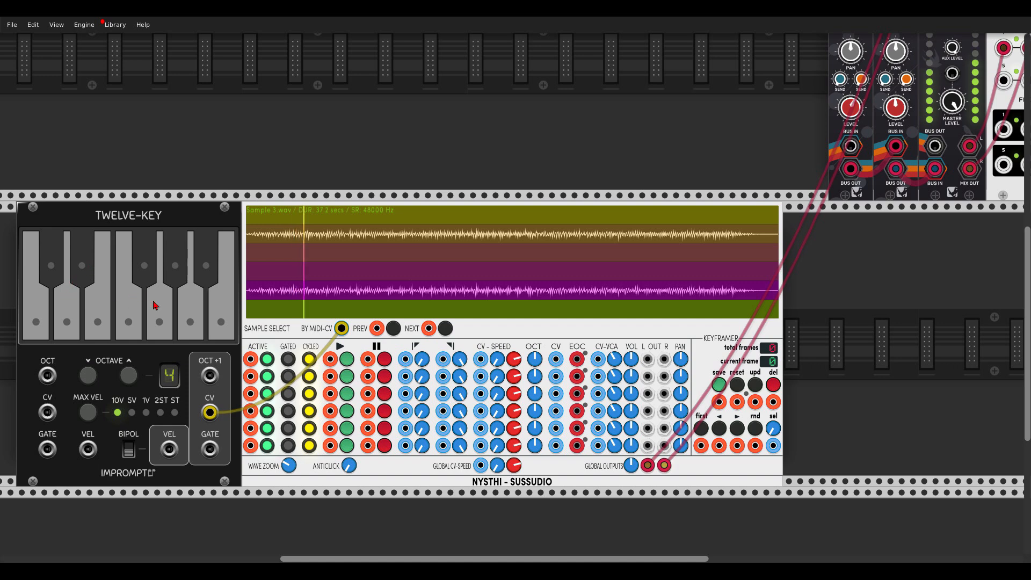
pyautogui.click(47, 308)
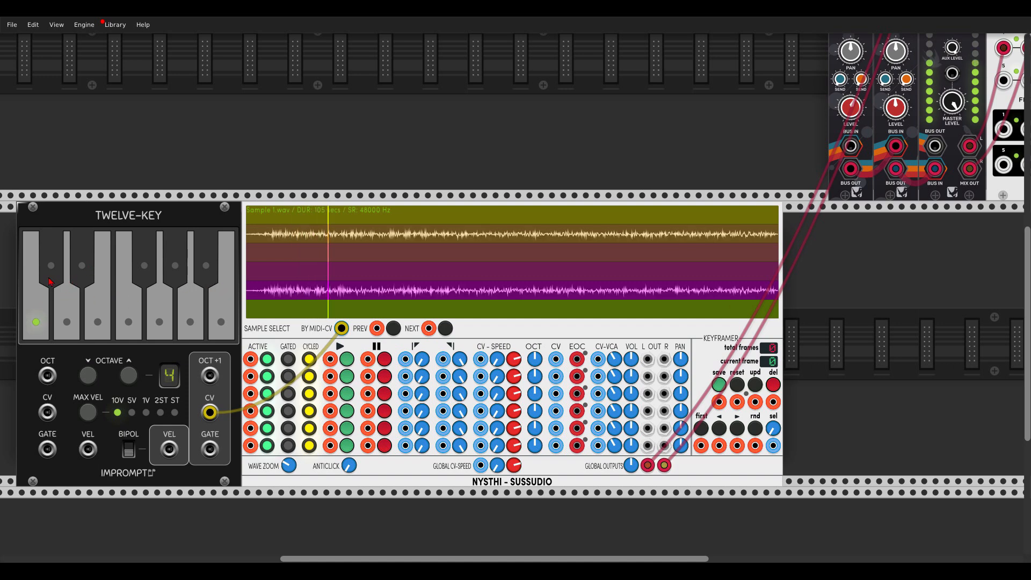
pyautogui.click(38, 313)
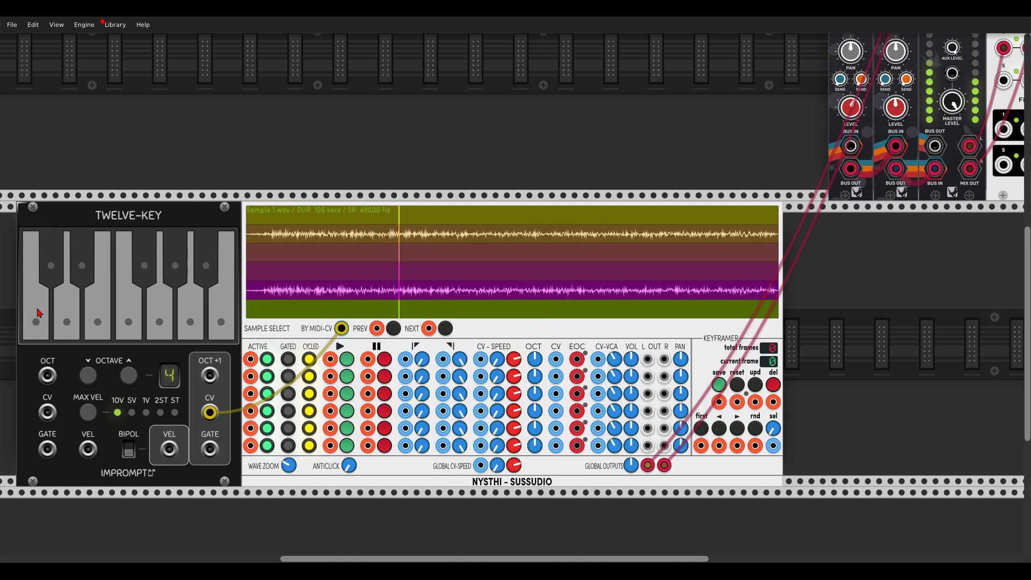
pyautogui.moveTo(342, 328); pyautogui.dragTo(331, 334)
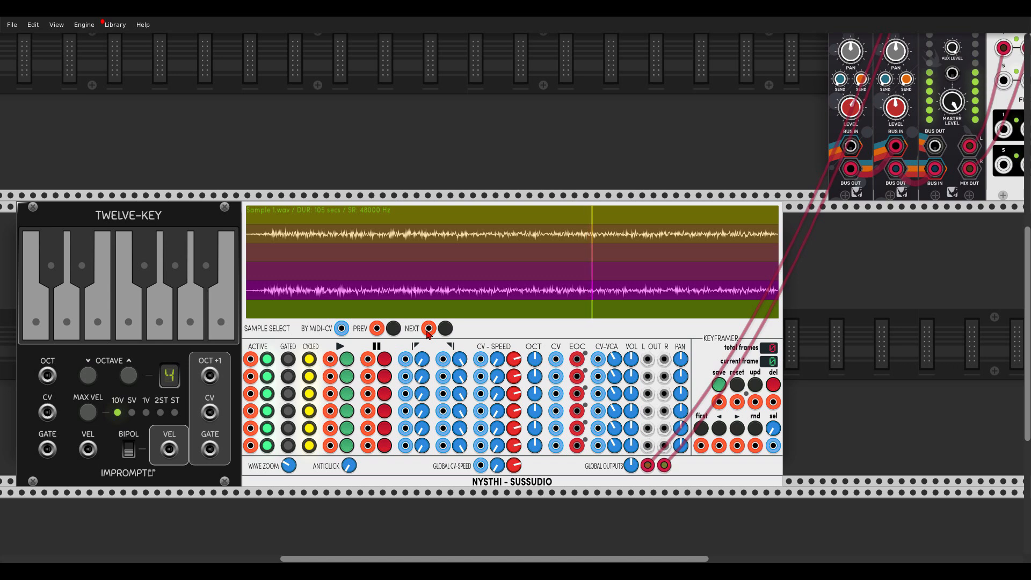
# Deactivate players 5 and 6, and stagger the first four players' slices with their start and end slice jogs
pyautogui.click(267, 446)
pyautogui.click(268, 432)
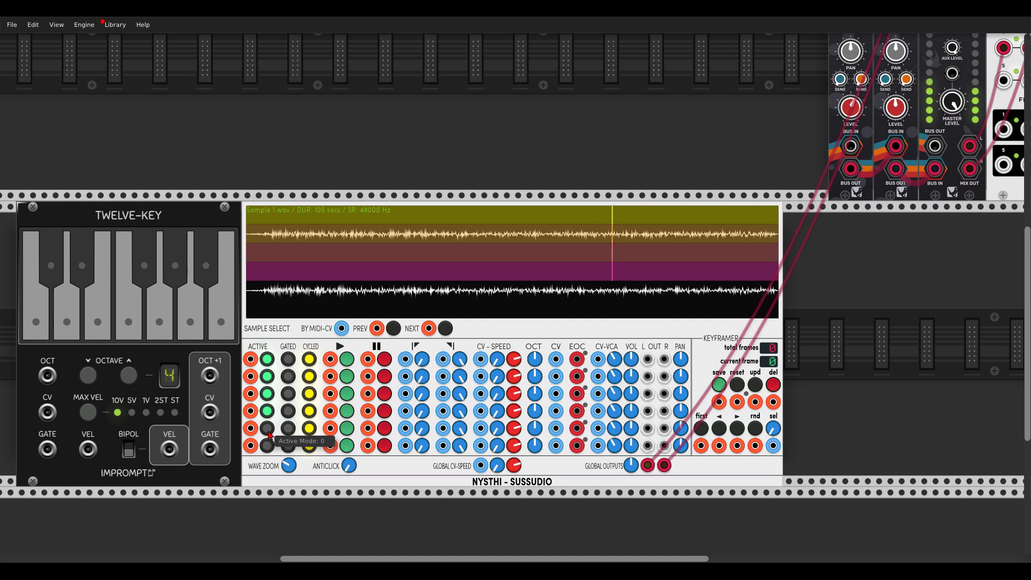
pyautogui.moveTo(423, 359); pyautogui.dragTo(423, 390)
# Switch the sampler to Sample 2.wav and save the first keyframe
pyautogui.click(431, 333)
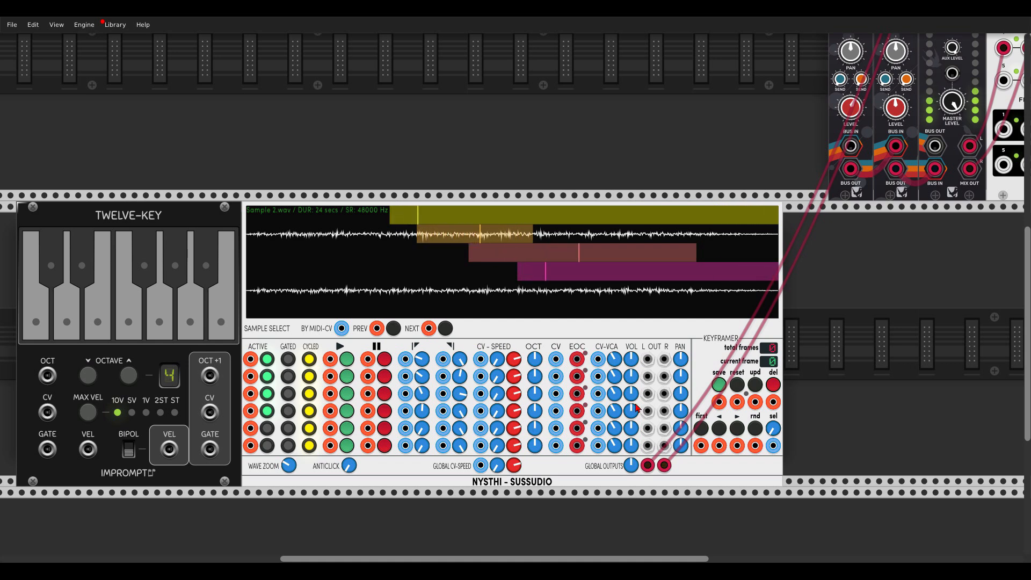
pyautogui.click(719, 386)
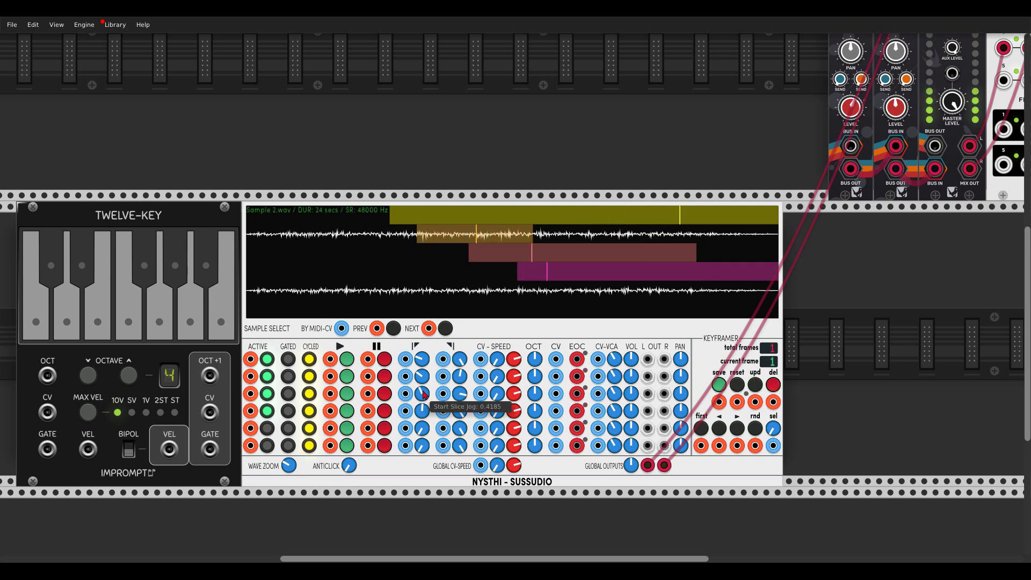
# Shift the third player's slice start further into the sample, and reactivate players 5 and 6 with the sixth's end slice jog at 0.349
pyautogui.moveTo(424, 396); pyautogui.dragTo(423, 355)
pyautogui.moveTo(423, 428)
pyautogui.mouseDown()
pyautogui.moveTo(423, 419)
pyautogui.moveTo(460, 446)
pyautogui.moveTo(460, 462)
pyautogui.moveTo(422, 444)
pyautogui.moveTo(423, 420)
pyautogui.mouseUp()
pyautogui.click(268, 428)
pyautogui.click(267, 446)
pyautogui.moveTo(460, 446); pyautogui.dragTo(460, 475)
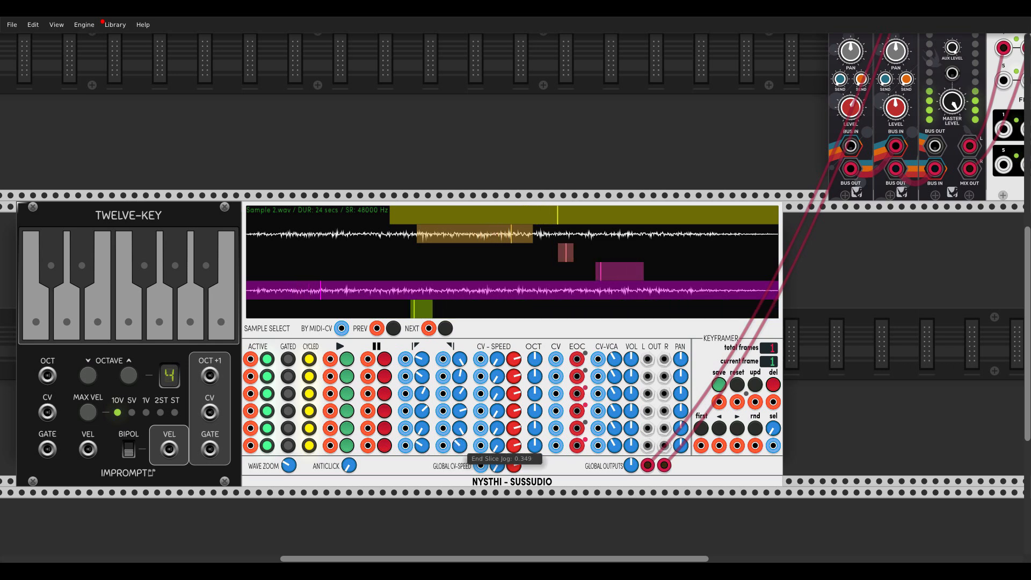
# Set the second player's start slice jog to 0.5325, raise its volume, and save a second keyframe
pyautogui.moveTo(424, 381); pyautogui.dragTo(424, 377)
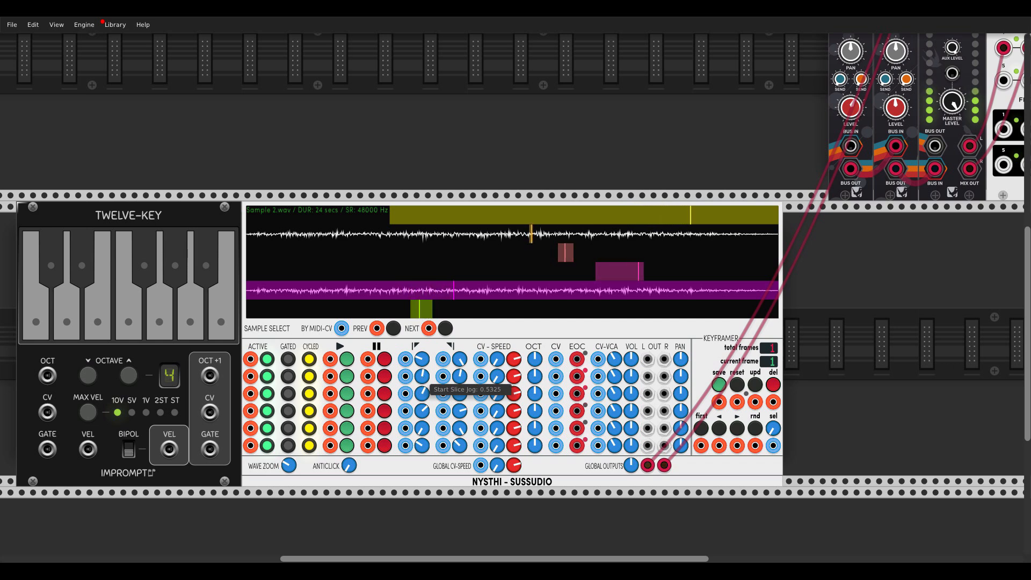
pyautogui.moveTo(631, 376); pyautogui.dragTo(631, 343)
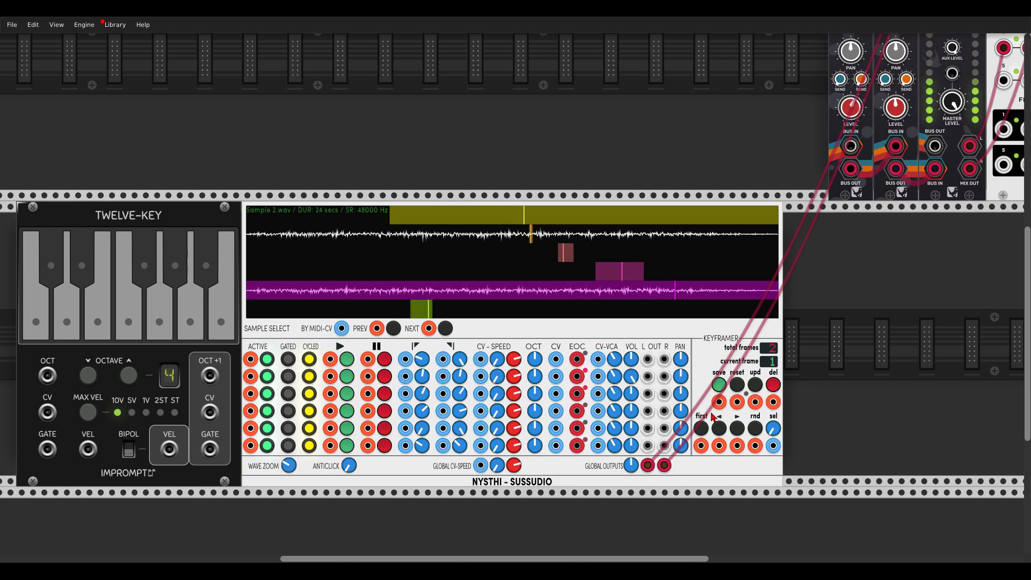
# Advance repeatedly through the two saved keyframes, and return to the first keyframe
pyautogui.click(737, 428)
pyautogui.click(738, 428)
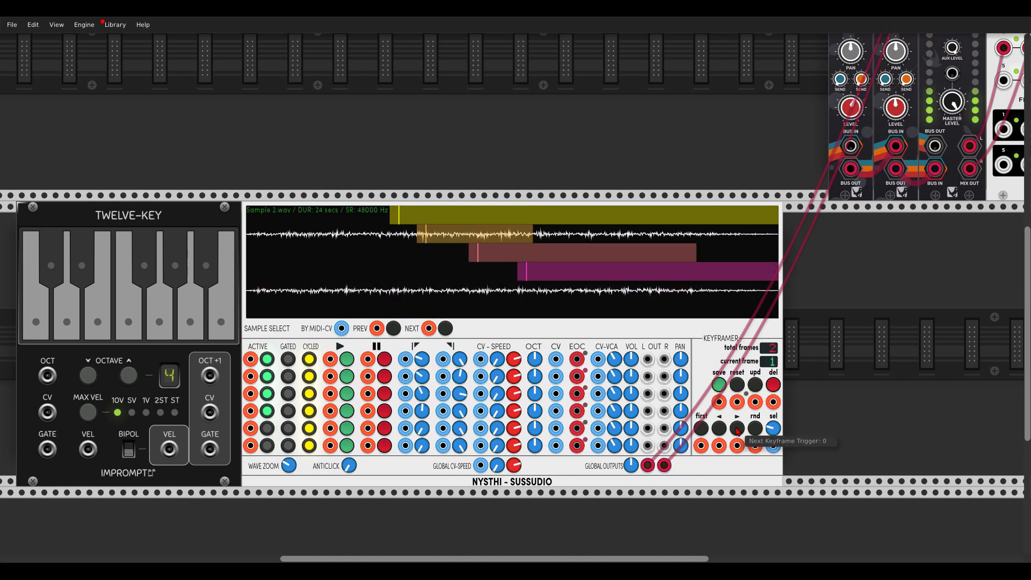
pyautogui.click(738, 428)
pyautogui.click(738, 429)
pyautogui.click(737, 429)
pyautogui.click(738, 429)
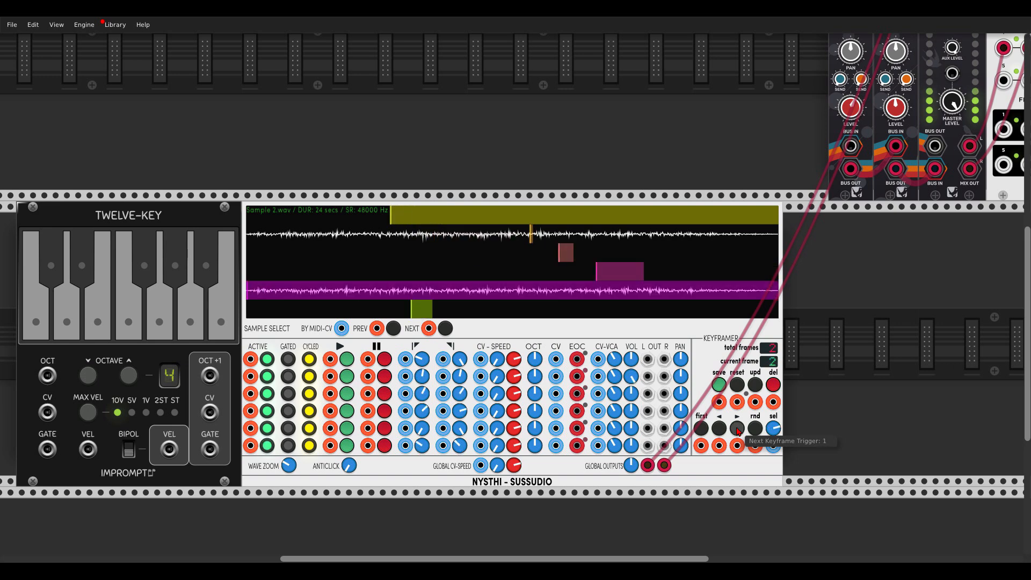
pyautogui.click(703, 429)
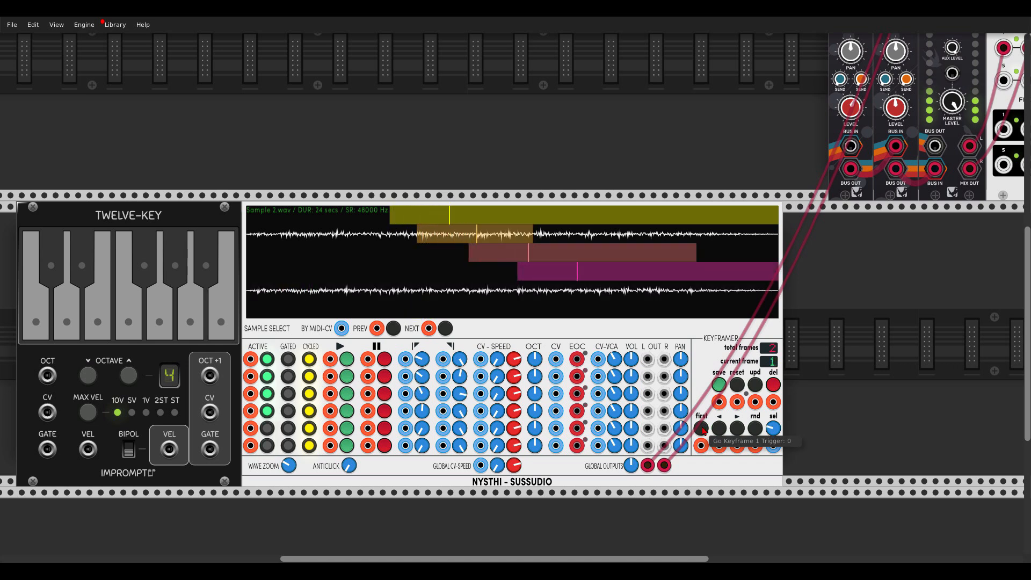
# Recall saved keyframes at random several times
pyautogui.click(755, 428)
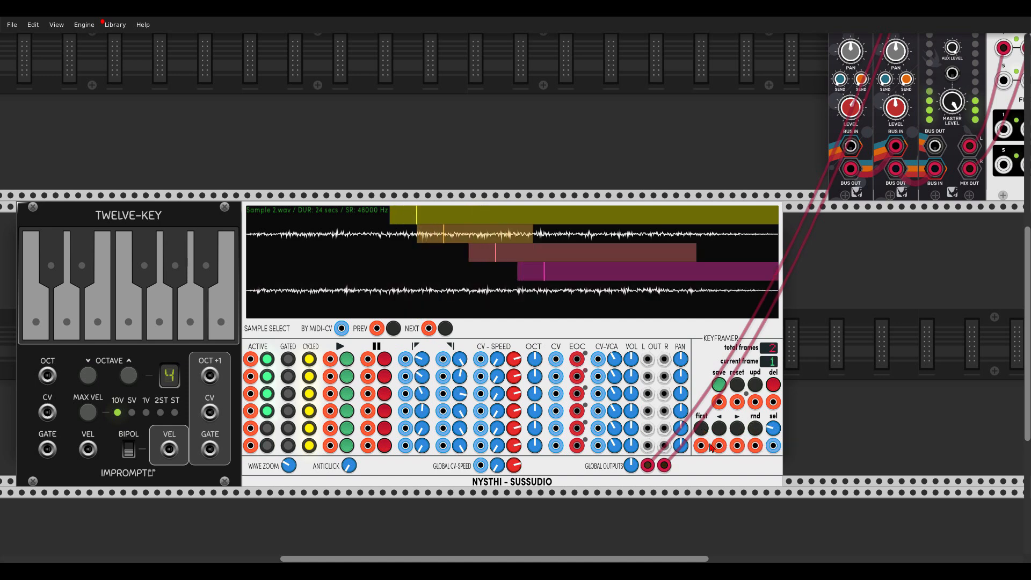
pyautogui.click(755, 428)
pyautogui.click(755, 429)
pyautogui.click(755, 428)
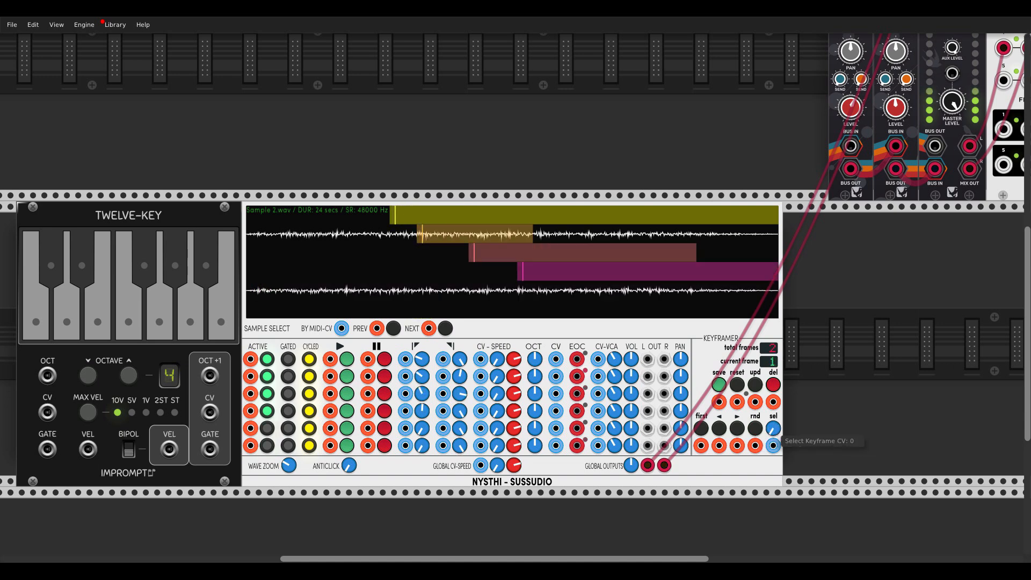
# Recall keyframe 2 with the keyframe selector, and patch the second player's EOC output to the random keyframe trigger input
pyautogui.moveTo(774, 429); pyautogui.dragTo(775, 437)
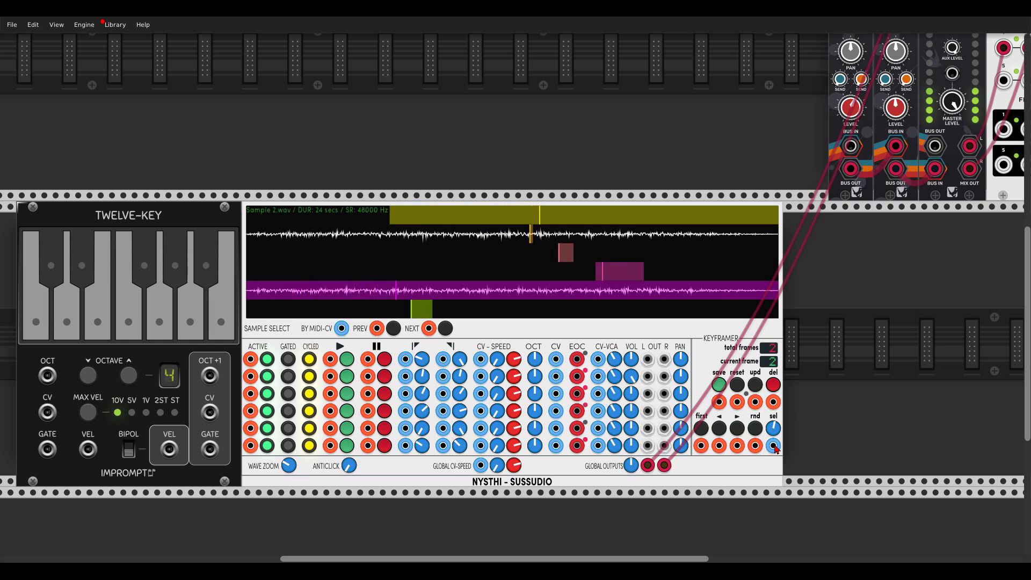
pyautogui.moveTo(755, 446); pyautogui.dragTo(577, 377)
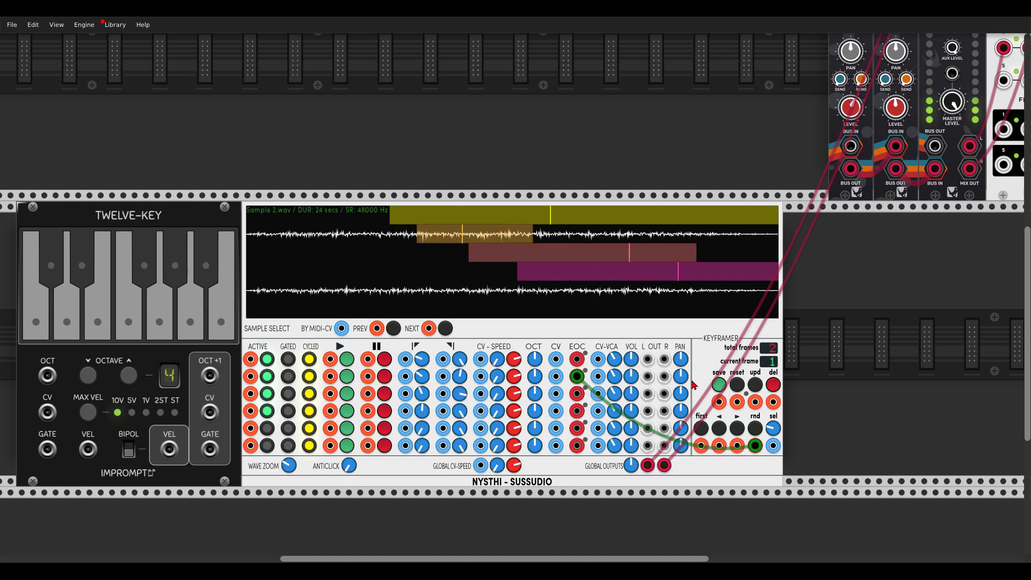
# Try out the global output volume and restore its default, and vary the global speed and return it to its starting point
pyautogui.moveTo(633, 476); pyautogui.dragTo(633, 453)
pyautogui.doubleClick(630, 466)
pyautogui.moveTo(514, 465); pyautogui.dragTo(514, 459)
pyautogui.moveTo(514, 466); pyautogui.dragTo(514, 475)
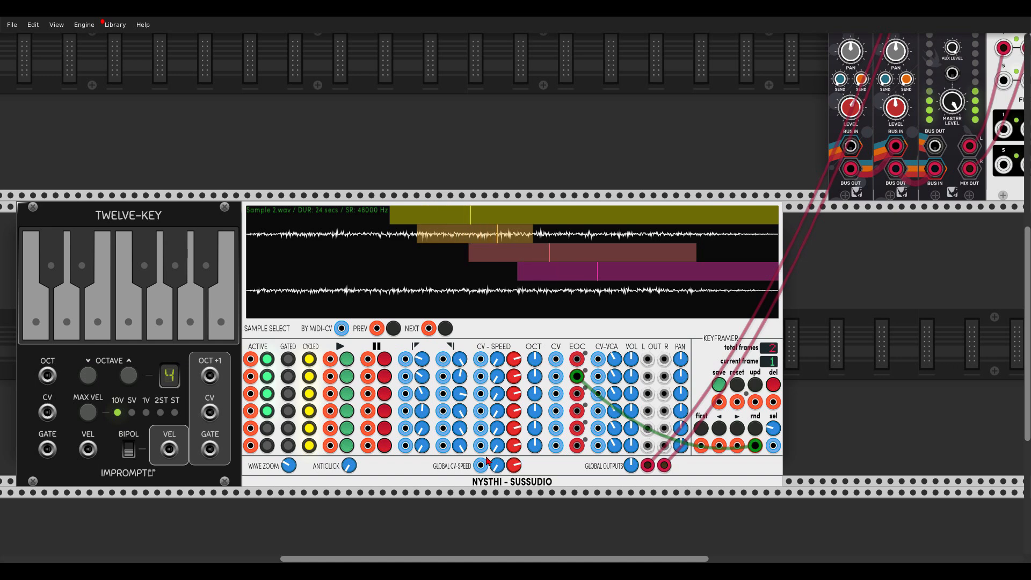
pyautogui.moveTo(498, 472)
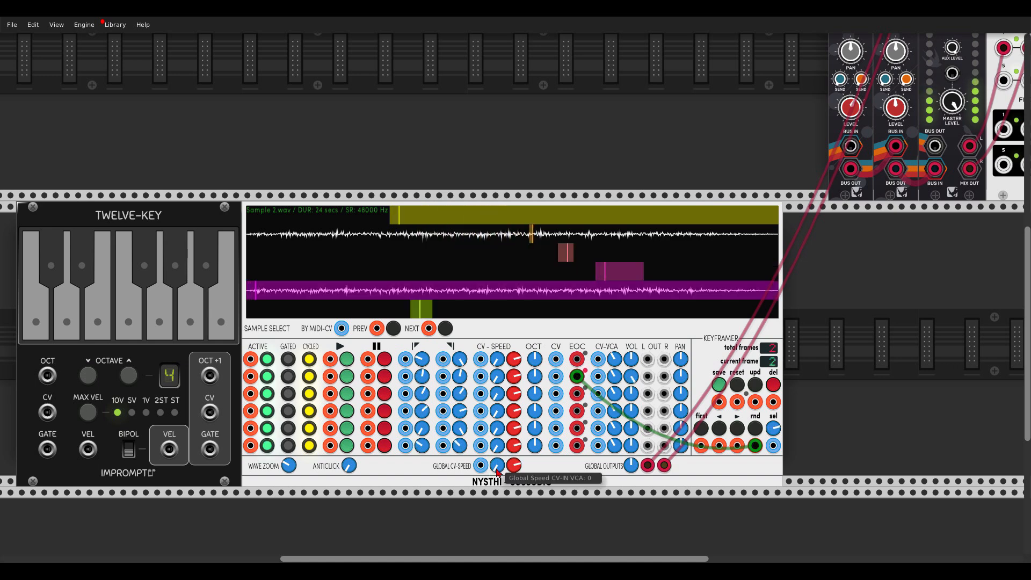
# Deactivate players 4, 3 and 2, and shorten the first player's slice by moving its end close to its start
pyautogui.moveTo(352, 469)
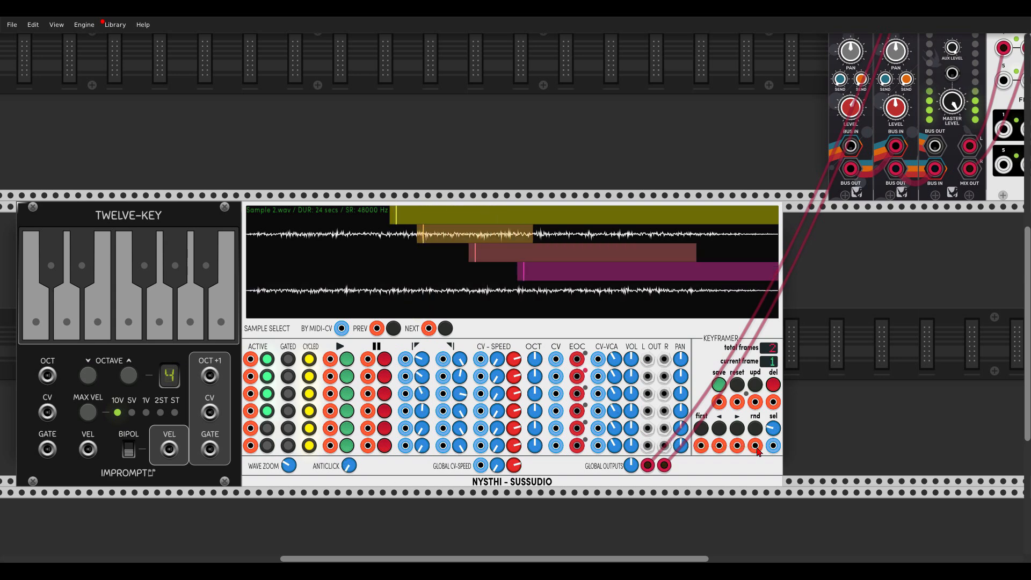
pyautogui.click(267, 411)
pyautogui.click(268, 394)
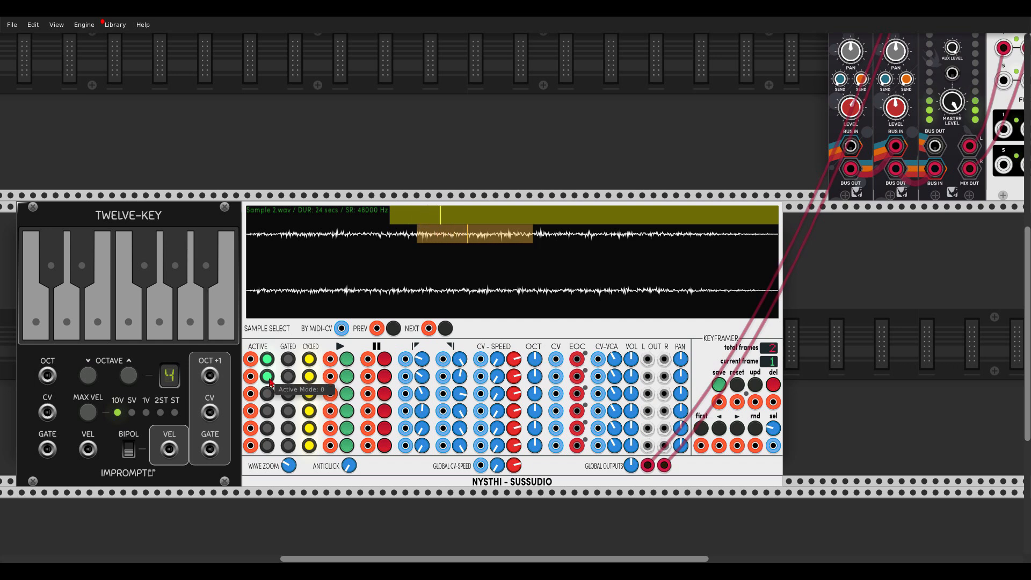
pyautogui.click(267, 376)
pyautogui.moveTo(461, 363); pyautogui.dragTo(461, 398)
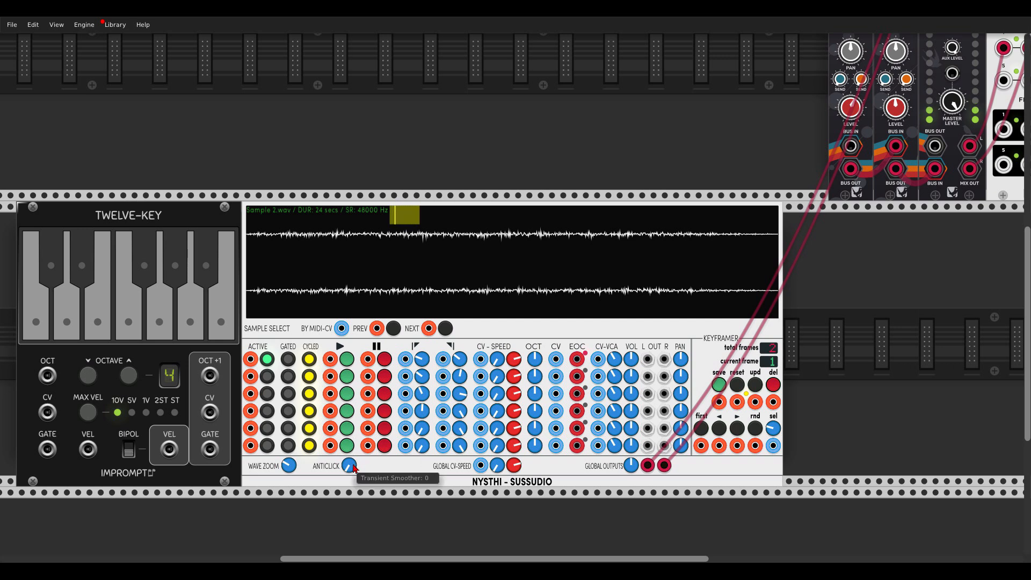
# Set the anticlick transient smoother to 0.2535, and check the sampler's declicking fade options
pyautogui.moveTo(349, 465); pyautogui.dragTo(353, 467)
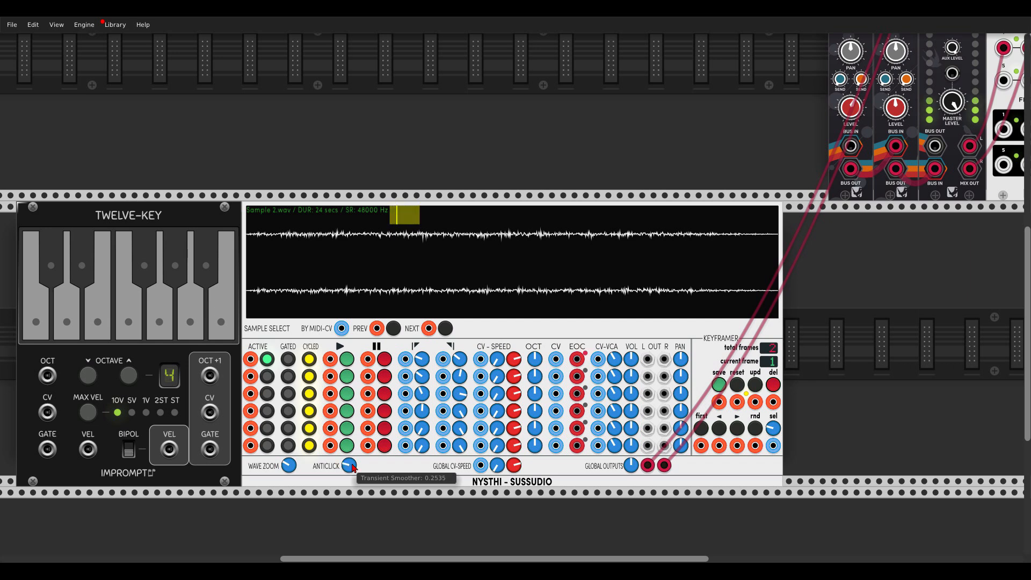
pyautogui.rightClick(395, 466)
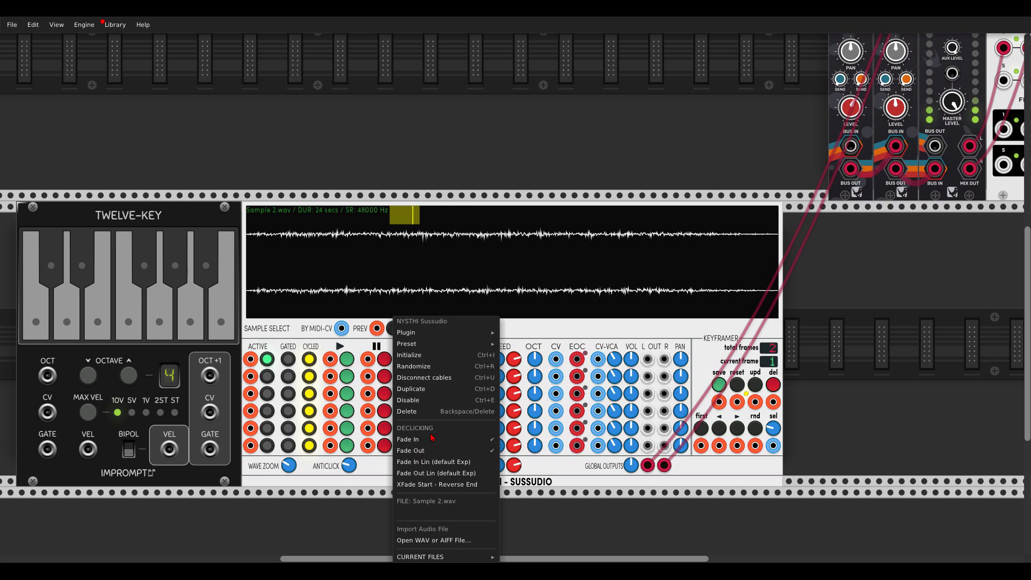
pyautogui.click(375, 472)
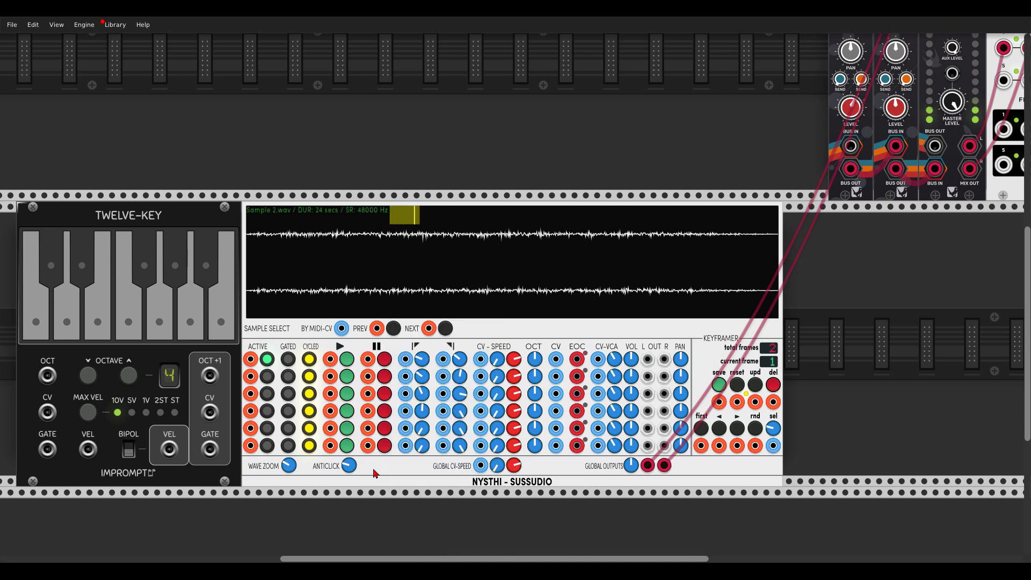
# Reactivate players 2 through 6, and enlarge the waveform display to a vertical scale of 3.805
pyautogui.click(267, 376)
pyautogui.click(267, 394)
pyautogui.click(267, 411)
pyautogui.click(267, 429)
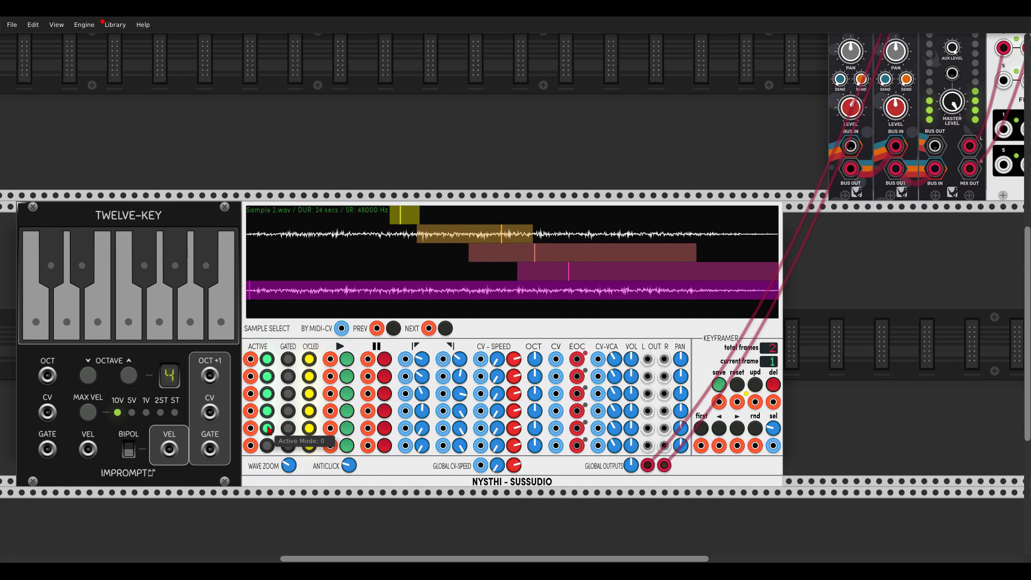
pyautogui.click(268, 446)
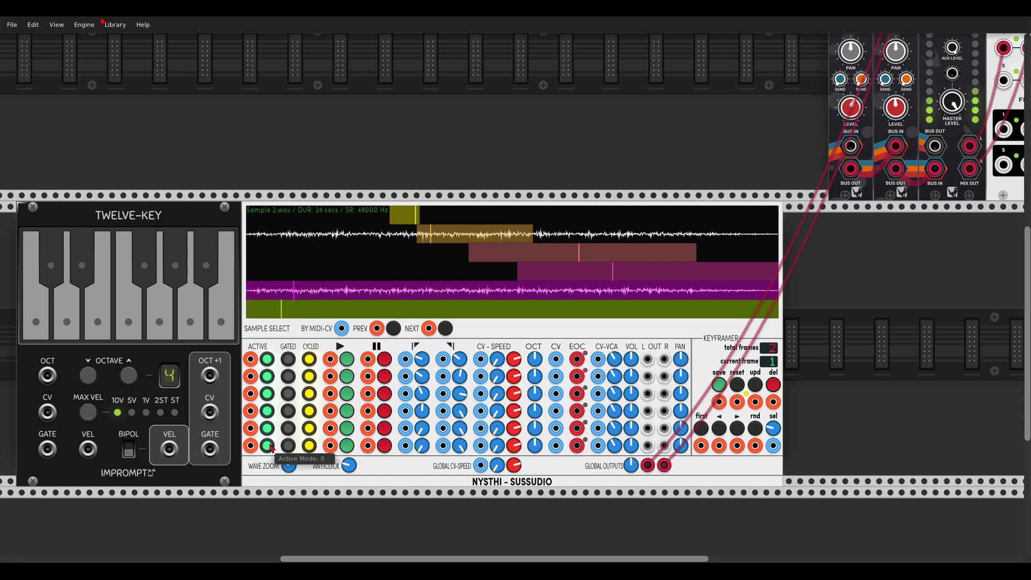
pyautogui.moveTo(288, 471); pyautogui.dragTo(288, 433)
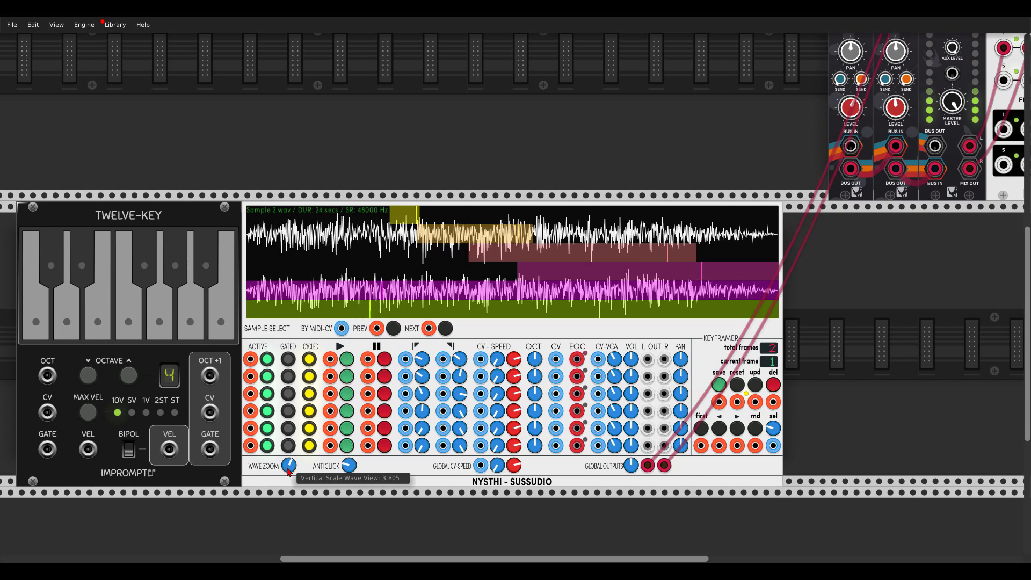